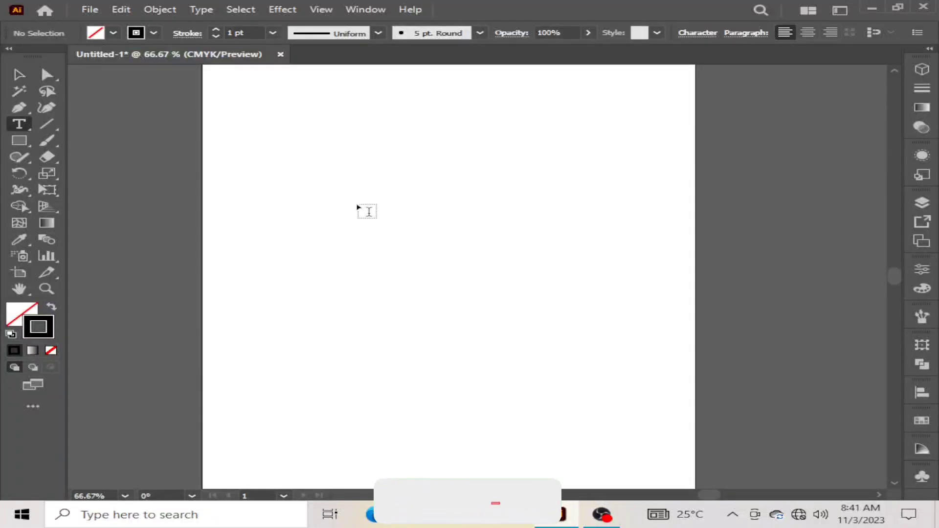
Type a capital letter R on the artboard
click(362, 203)
key(BackSpace)
text(R)
key(Escape)
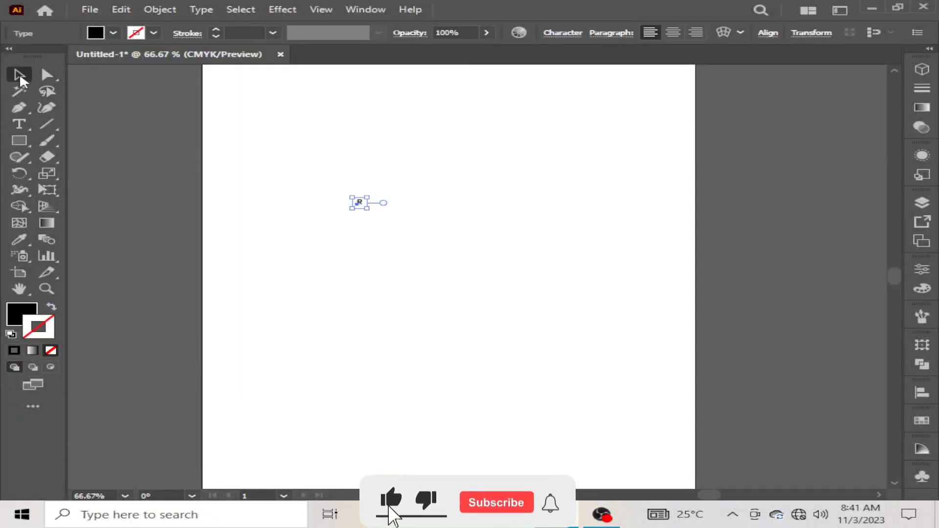
Enlarge the R, centre it on the artboard, and make it an outline only
mouse_move(373, 209)
mouse_down()
mouse_move(447, 262)
mouse_move(442, 332)
mouse_up()
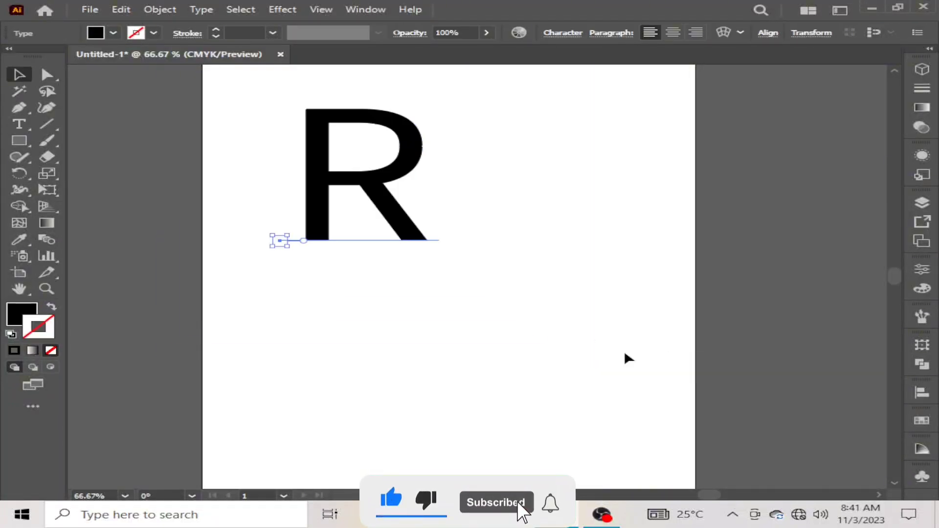
drag(384, 200, 463, 270)
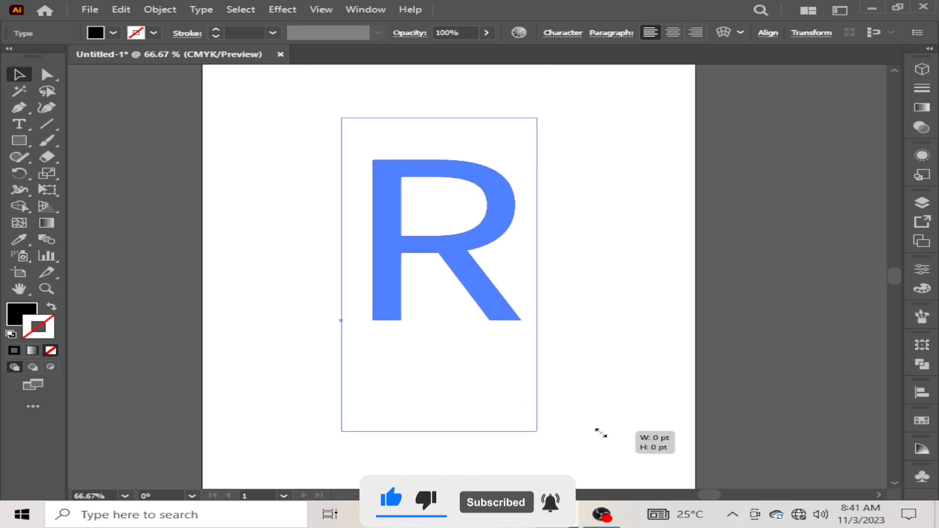
drag(522, 402, 600, 432)
key(shift+x)
Expand the R into plain paths and ungroup them
click(152, 81)
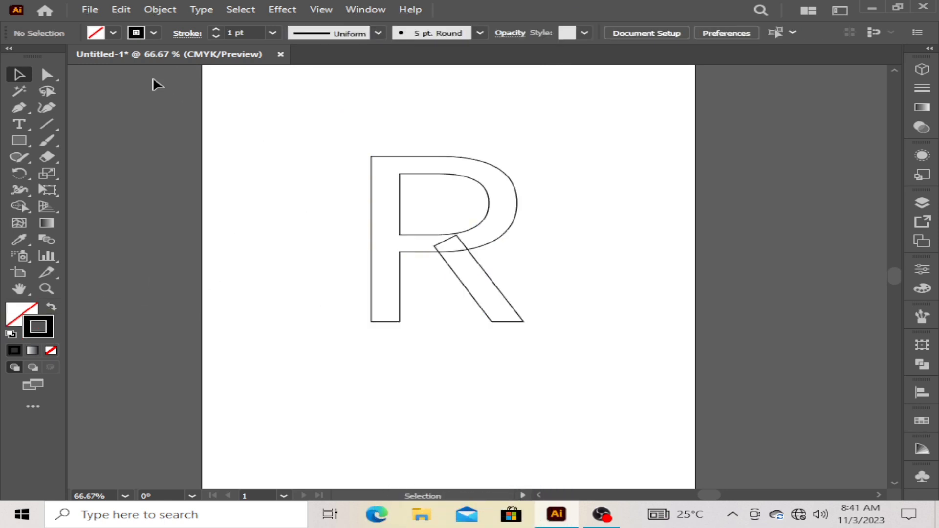
click(482, 272)
click(121, 10)
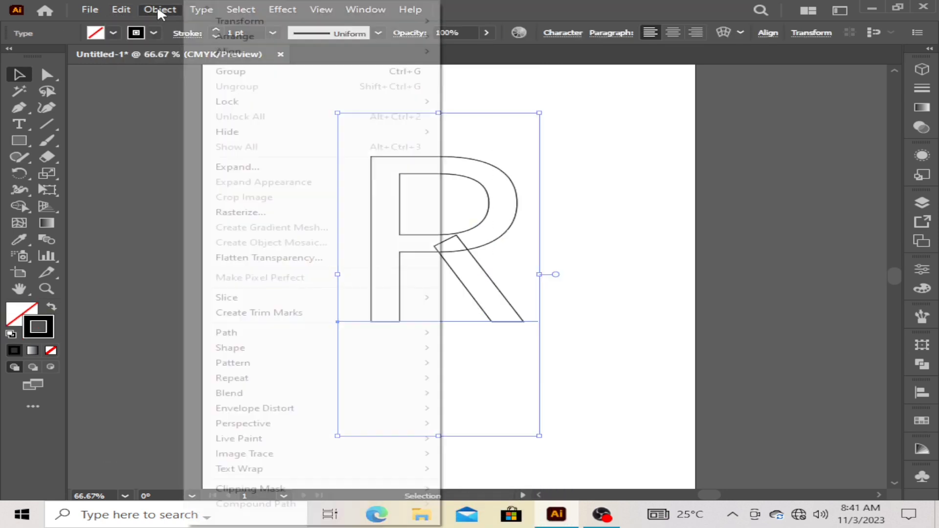
click(241, 164)
click(507, 337)
right_click(530, 329)
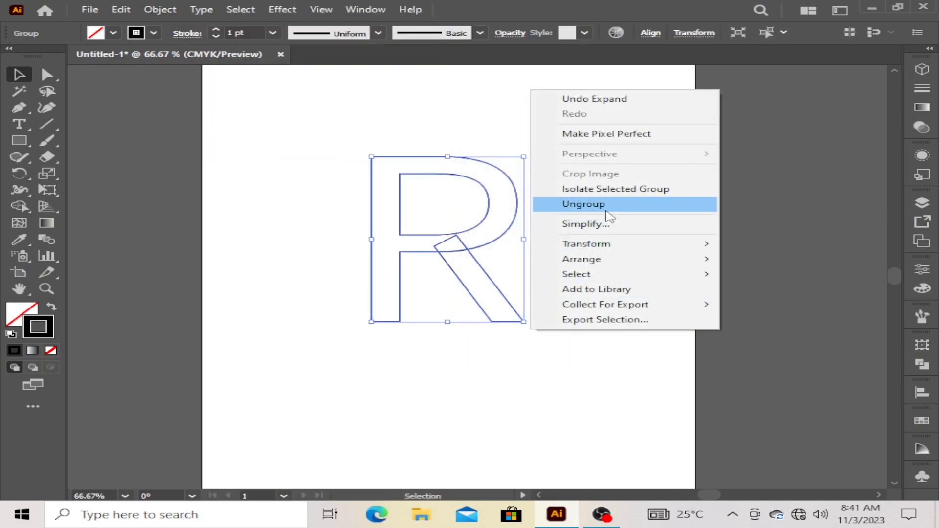
click(607, 205)
right_click(604, 210)
key(Escape)
Merge the R's leg and bowl into one shape with the Shape Builder
drag(317, 137, 579, 363)
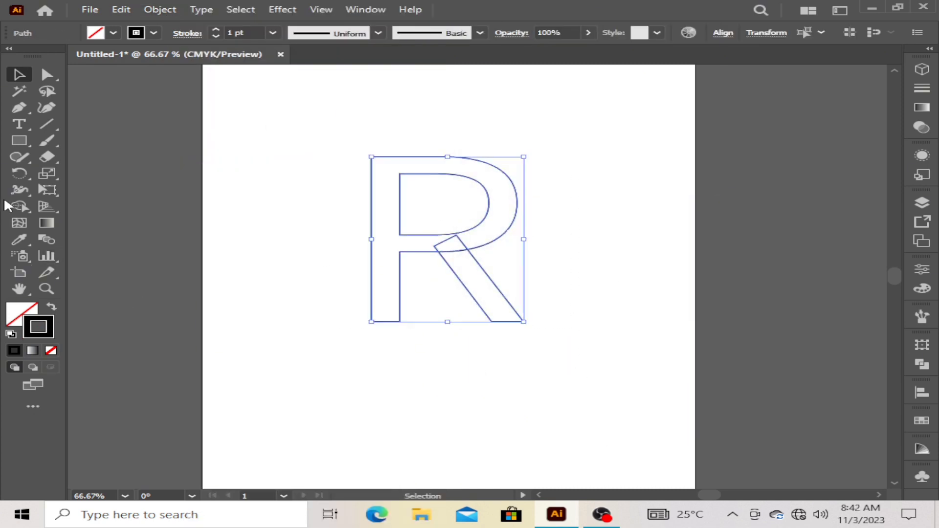
drag(19, 206, 128, 205)
mouse_move(484, 233)
mouse_down()
mouse_move(450, 250)
mouse_move(480, 285)
mouse_up()
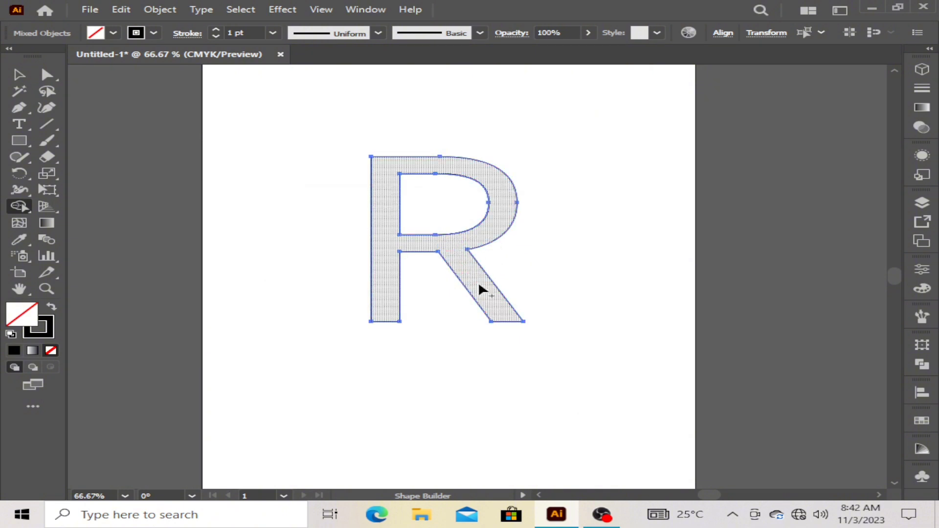
click(19, 74)
Draw two horizontal lines from the counter's top and bottom leftward past the R
click(264, 127)
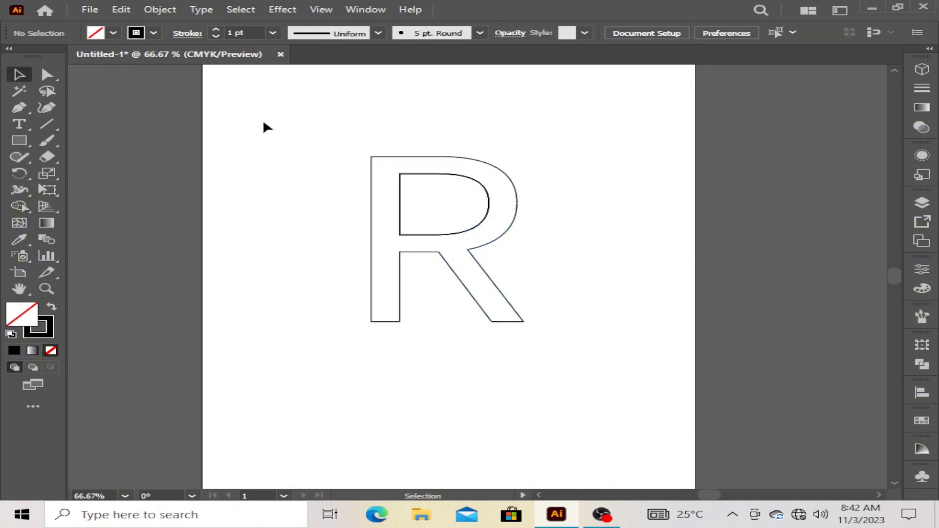
click(400, 174)
click(348, 174)
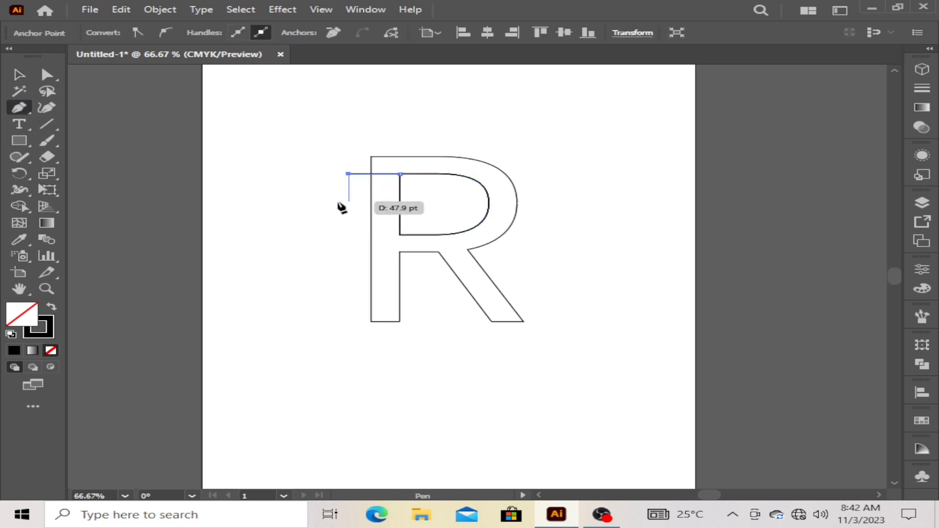
click(399, 235)
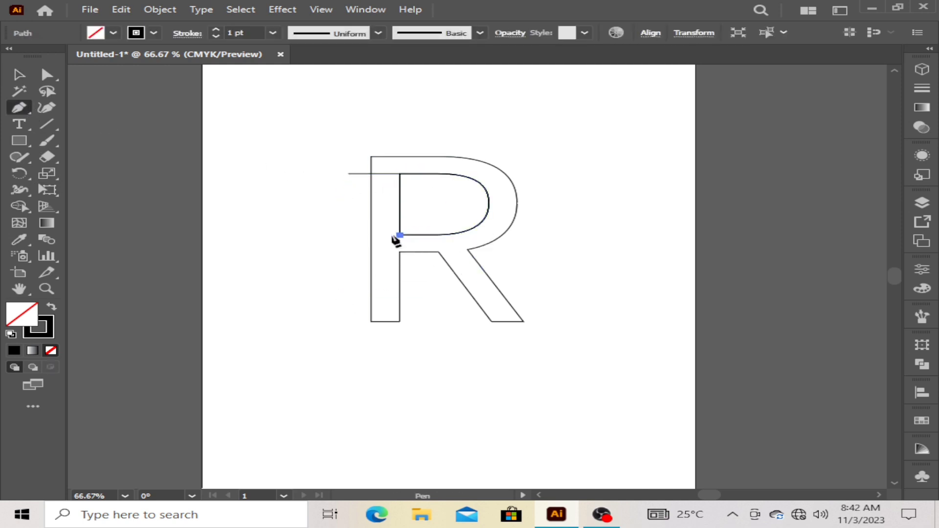
shift+click(349, 249)
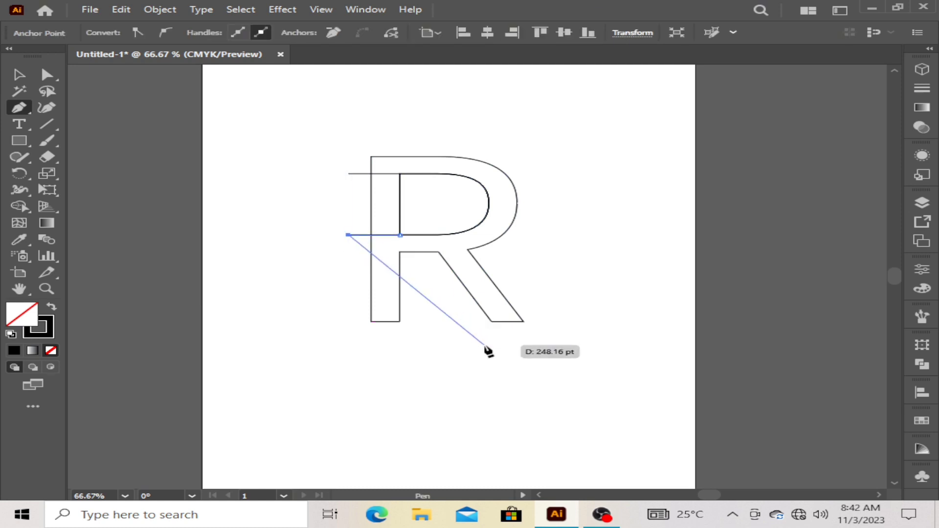
key(Escape)
Draw a long diagonal from the leg's bottom to above the R, plus a short junction segment
click(491, 321)
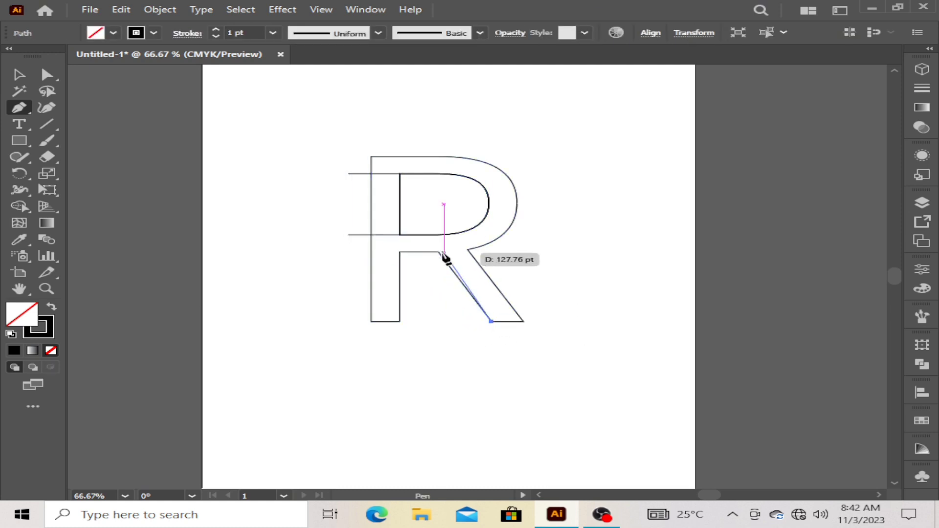
click(439, 253)
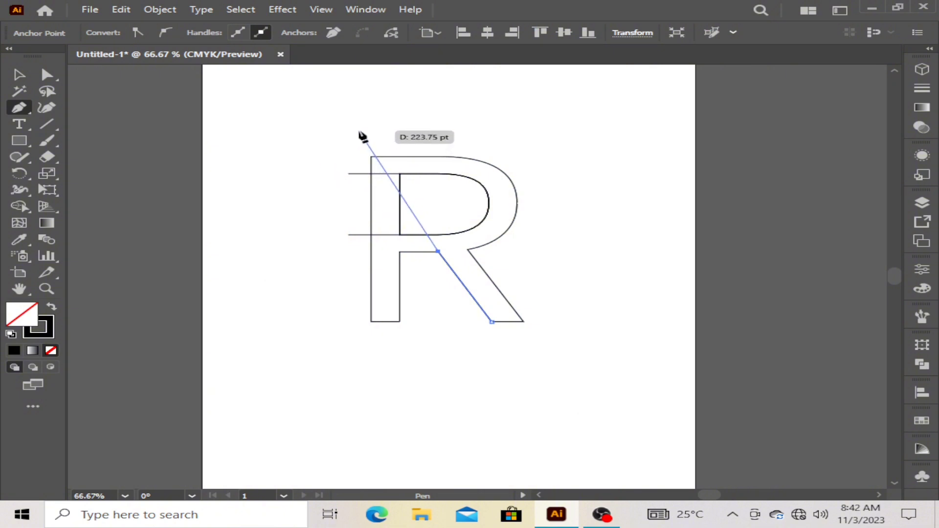
click(357, 131)
click(20, 74)
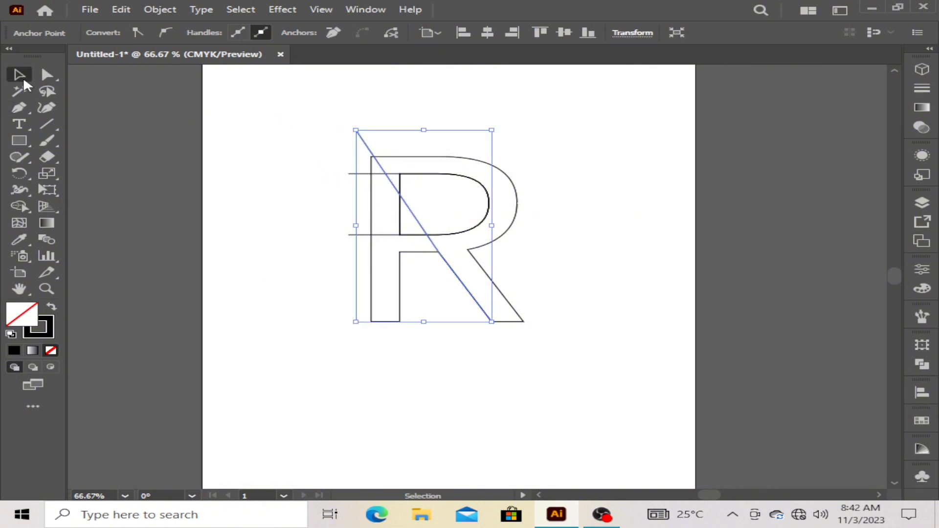
click(613, 327)
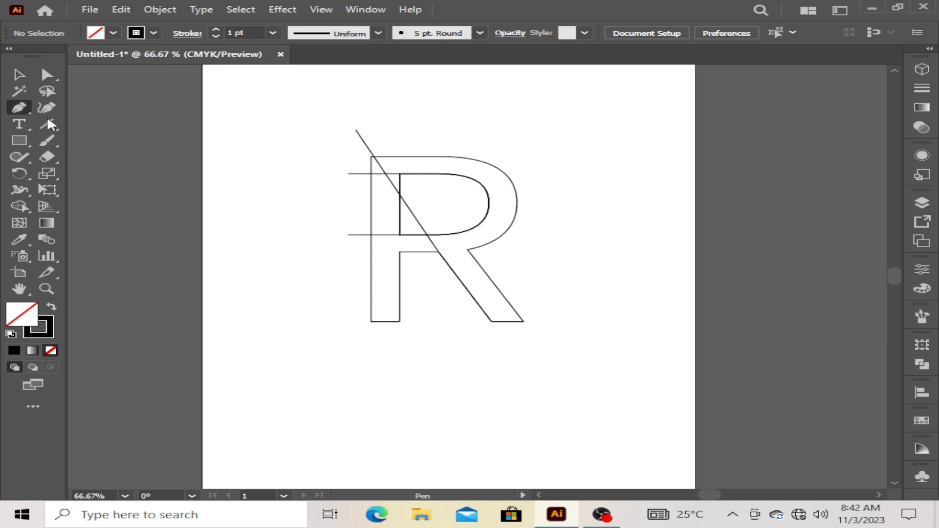
click(437, 252)
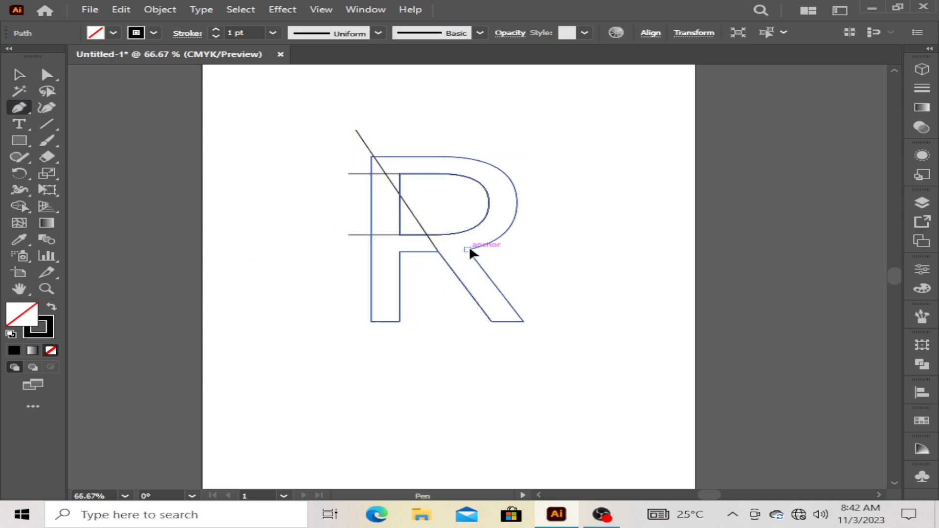
drag(469, 250, 471, 239)
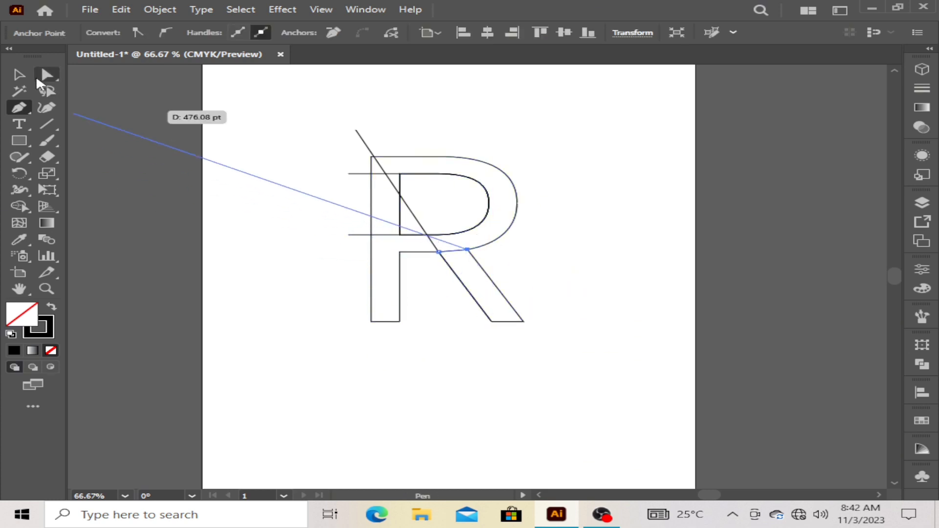
click(20, 75)
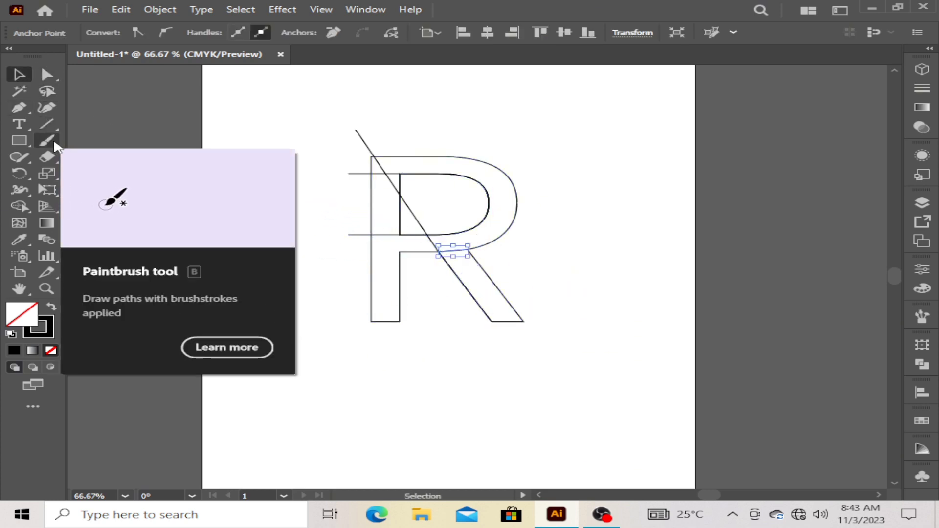
Bend the junction segment into a downward arc between the diagonal and the leg
click(51, 110)
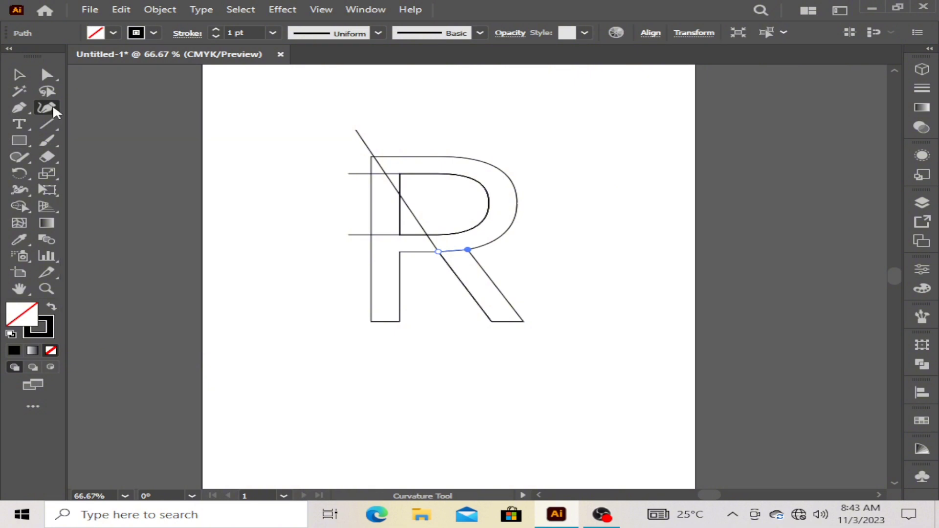
drag(45, 123, 126, 139)
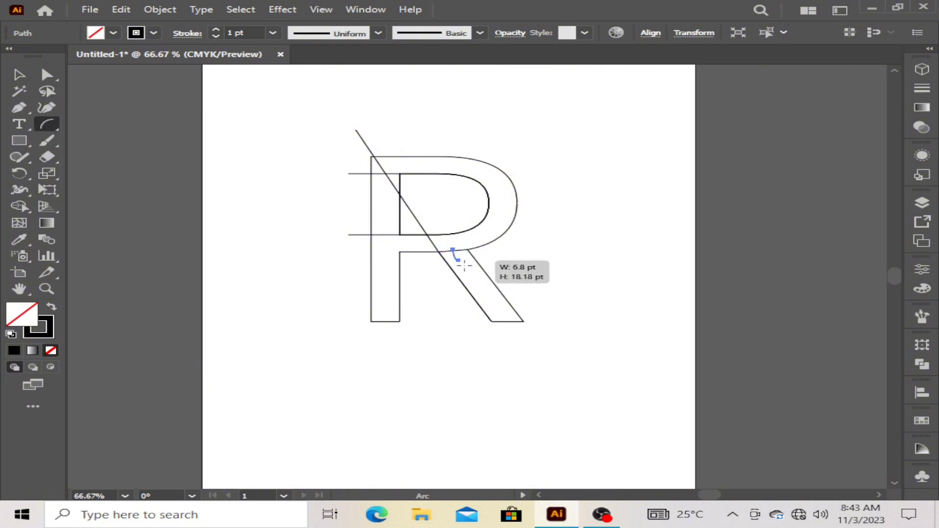
drag(455, 251, 456, 254)
drag(52, 126, 93, 125)
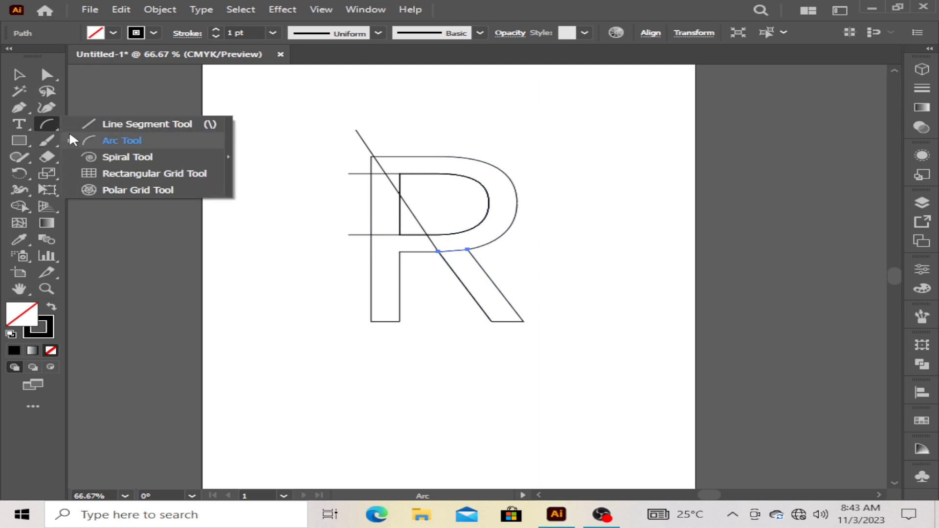
click(51, 97)
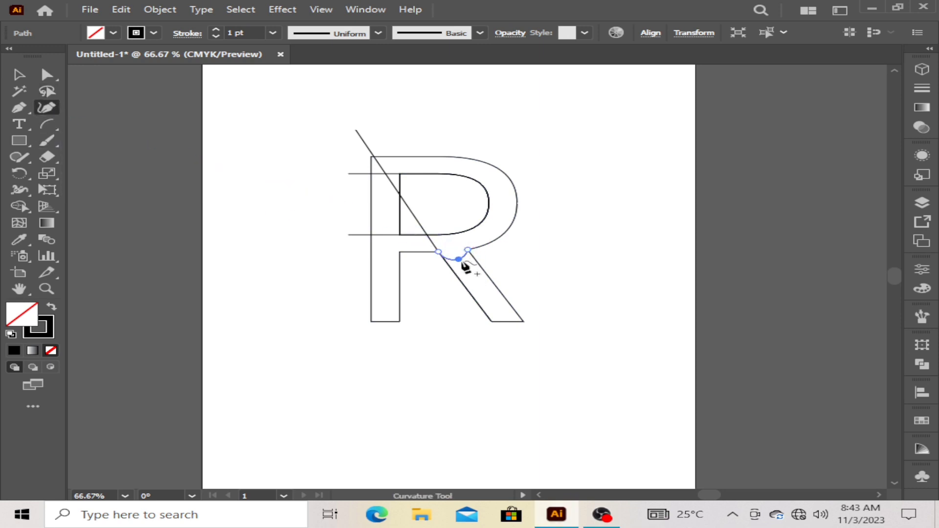
click(18, 74)
click(428, 309)
Add a point to the small junction curve and pull it up to flatten it
scroll(541, 174, up, 4)
scroll(565, 382, up, 3)
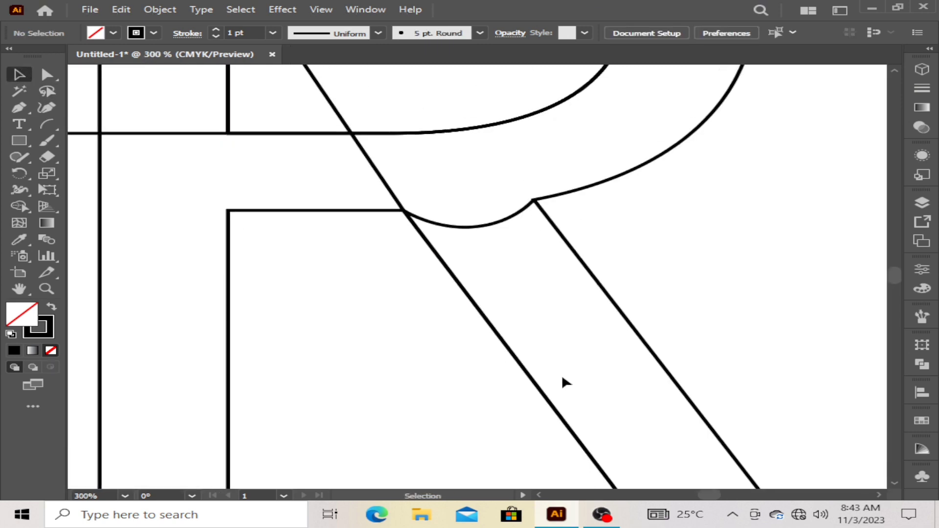
click(47, 107)
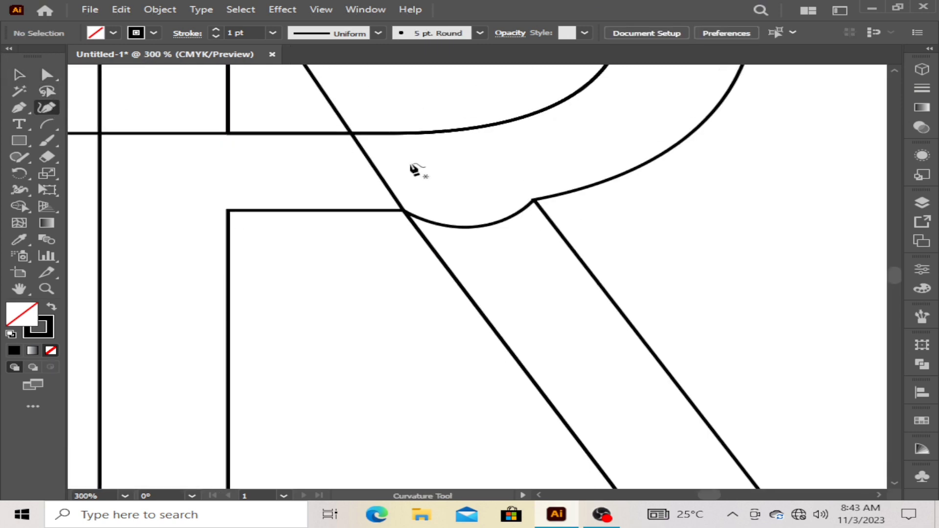
click(488, 223)
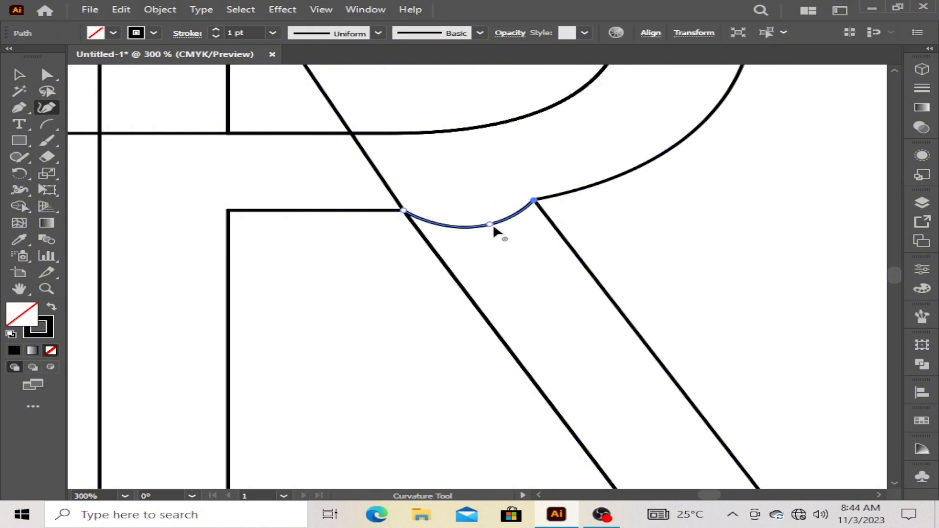
drag(488, 220, 487, 217)
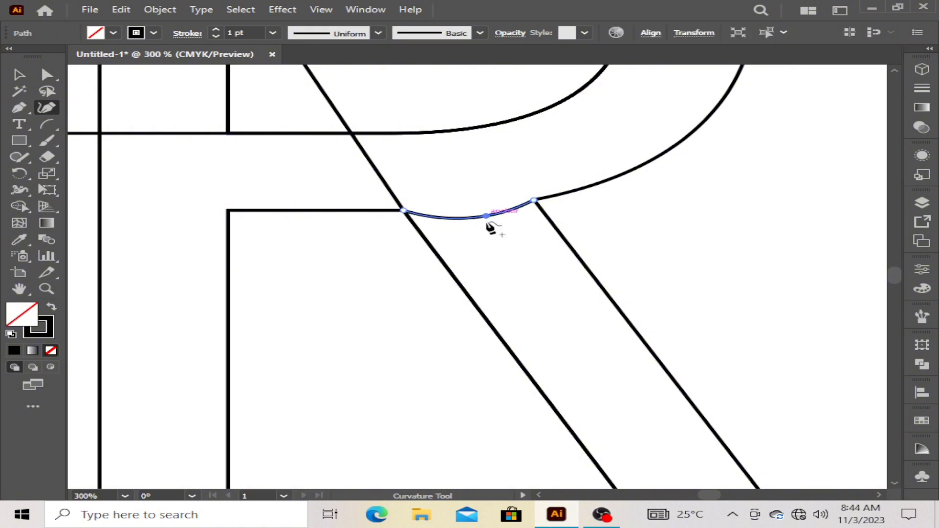
click(534, 201)
click(19, 74)
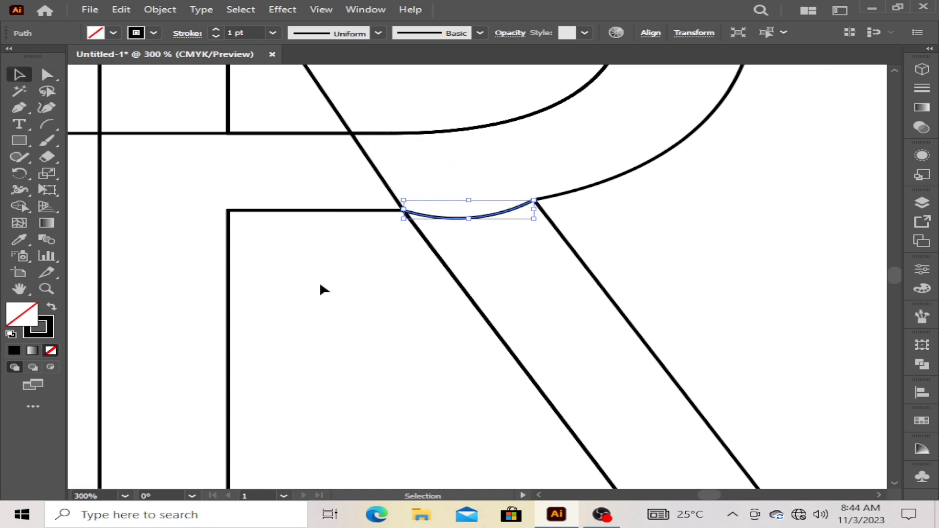
click(321, 289)
drag(512, 277, 651, 171)
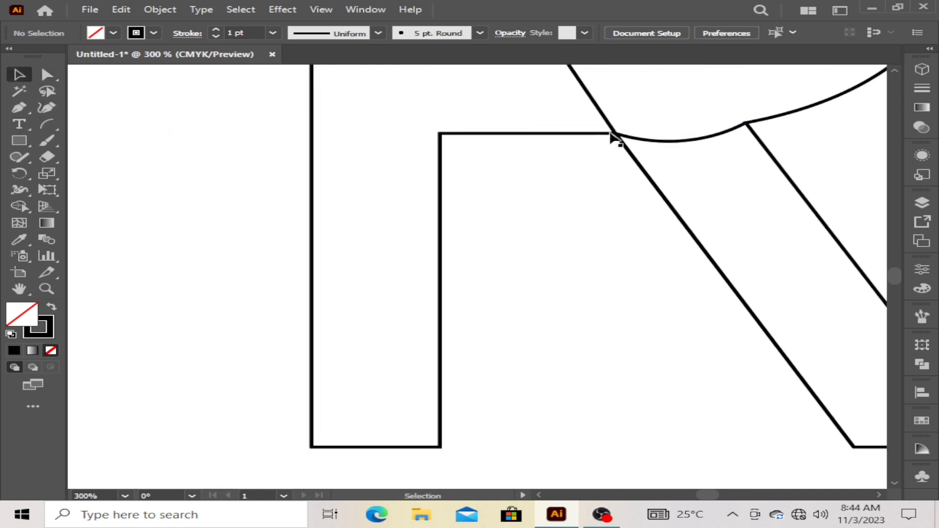
Draw a Pen curve from the inner corner under the bowl down into the left stem
click(688, 145)
click(602, 189)
click(18, 109)
click(78, 106)
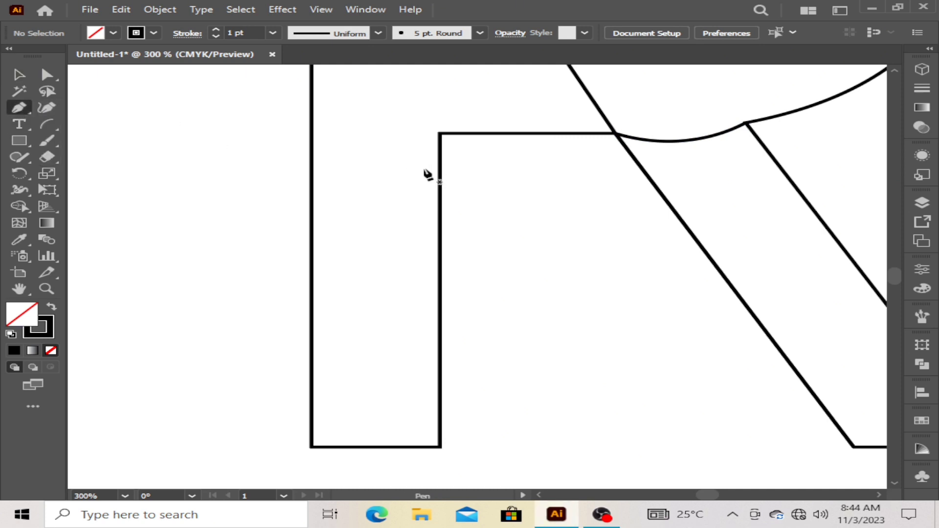
click(441, 133)
key(ctrl+minus)
key(ctrl+minus)
mouse_move(400, 305)
mouse_down()
mouse_move(434, 364)
mouse_move(424, 394)
mouse_move(408, 406)
mouse_up()
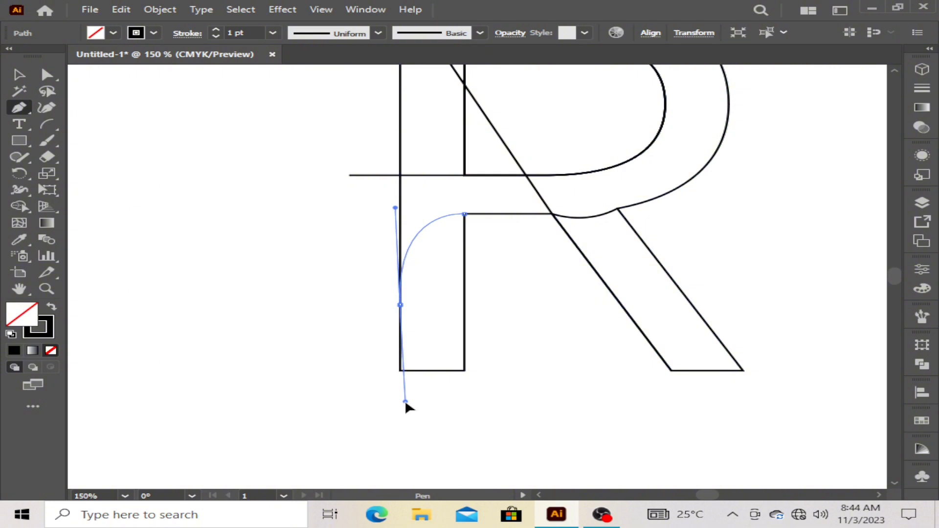
Shorten the new curve's bottom handle and lower its anchor further down the stem
click(47, 77)
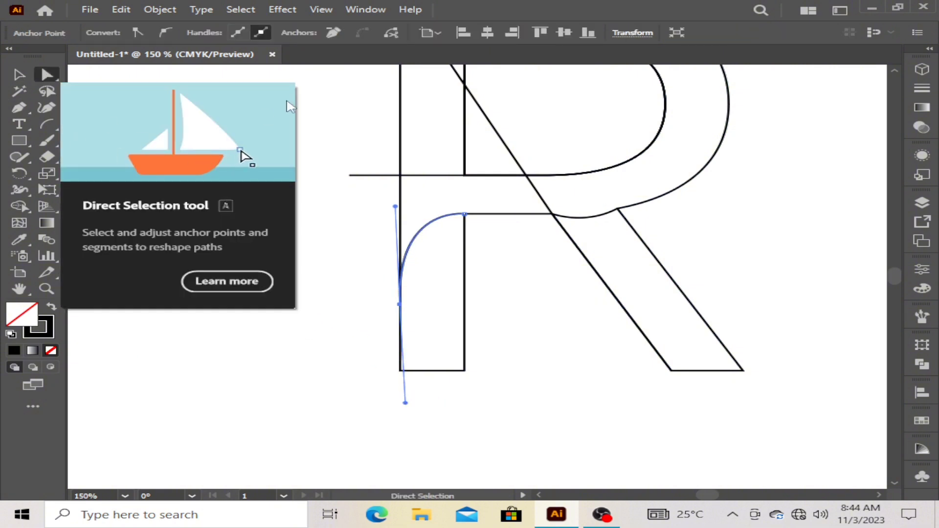
click(405, 304)
click(400, 304)
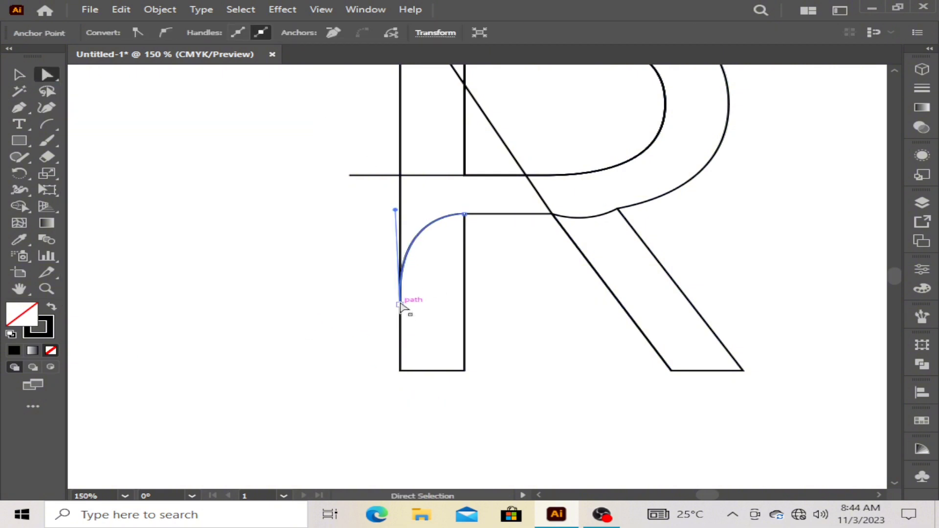
drag(395, 210, 397, 229)
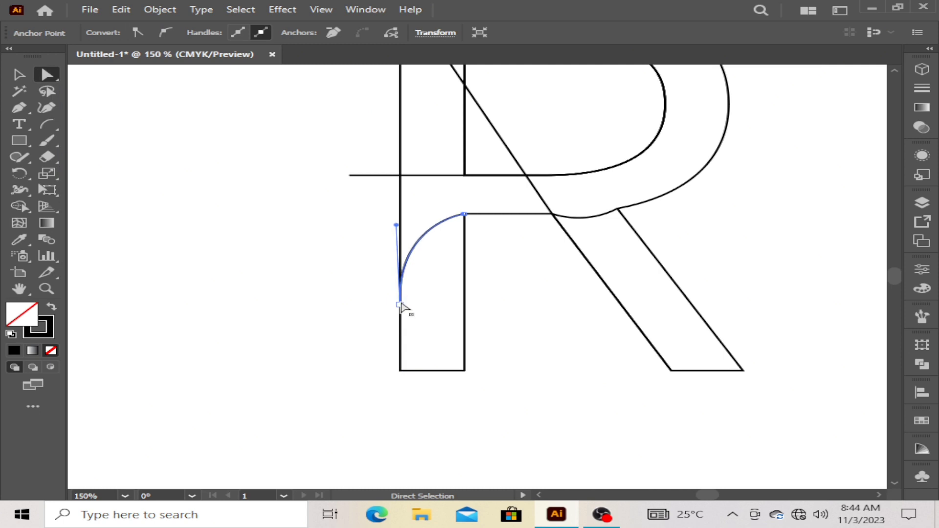
scroll(399, 306, up, 4)
drag(400, 306, 397, 382)
click(325, 329)
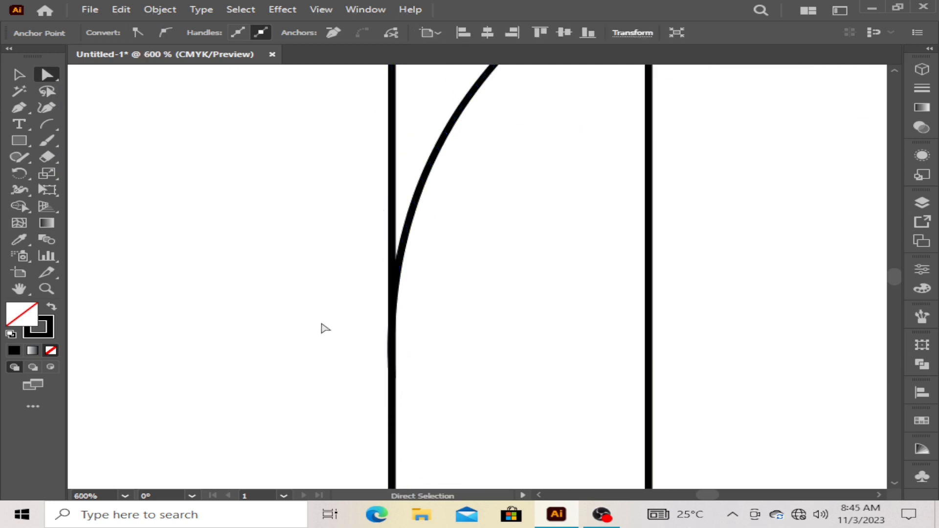
scroll(459, 311, down, 3)
scroll(533, 326, down, 3)
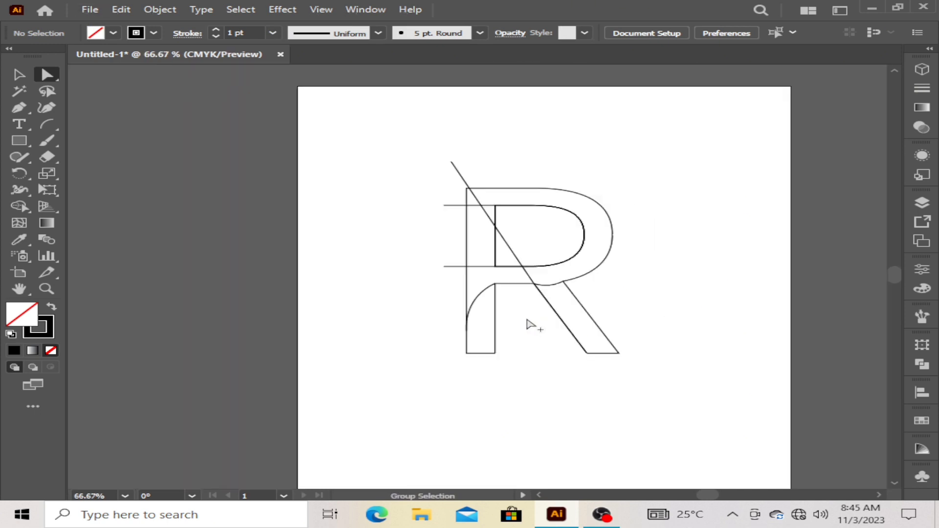
scroll(535, 325, up, 2)
Retouch the point where the bowl meets the leg
click(44, 113)
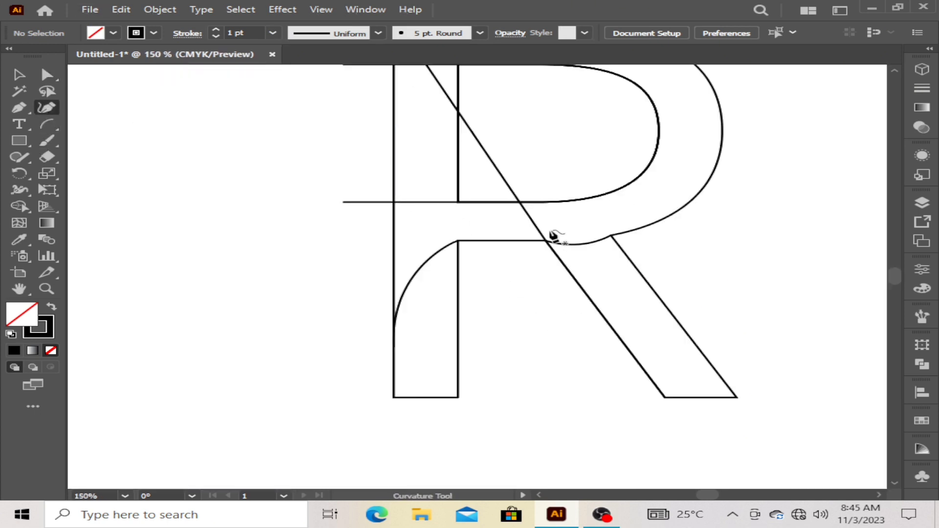
click(611, 236)
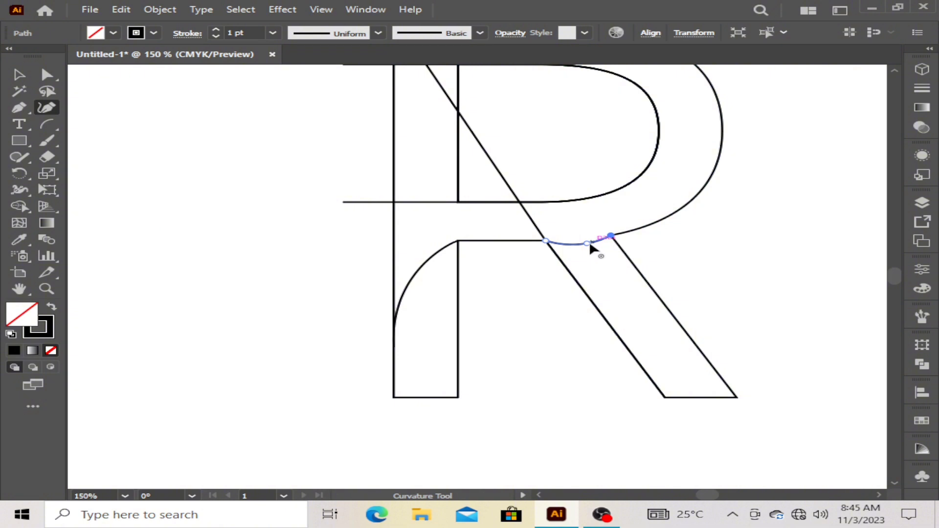
click(20, 75)
click(276, 206)
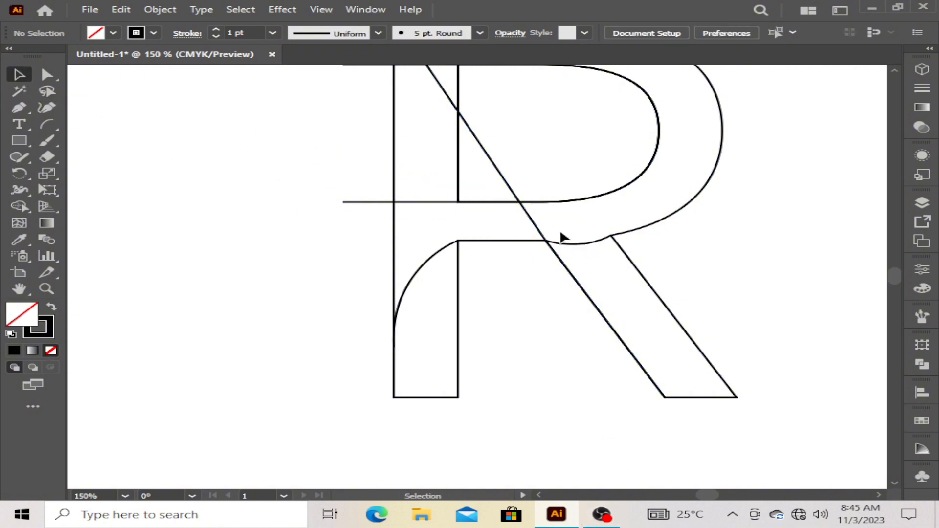
scroll(512, 349, up, 5)
scroll(512, 348, right, 3)
click(18, 107)
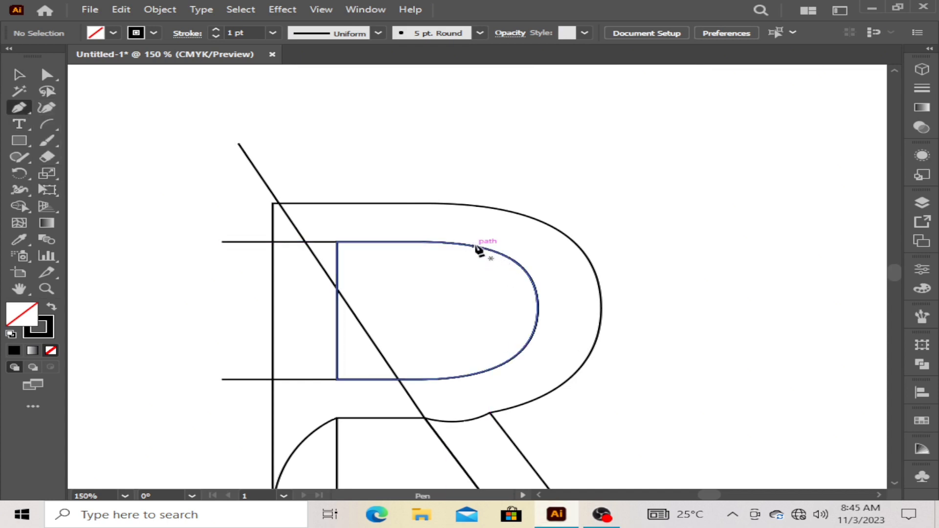
Draw an arc from the top of the counter to the bowl's outer edge
click(474, 247)
mouse_move(602, 305)
mouse_down()
mouse_move(630, 365)
mouse_move(624, 373)
mouse_move(604, 352)
mouse_move(636, 411)
mouse_up()
click(19, 74)
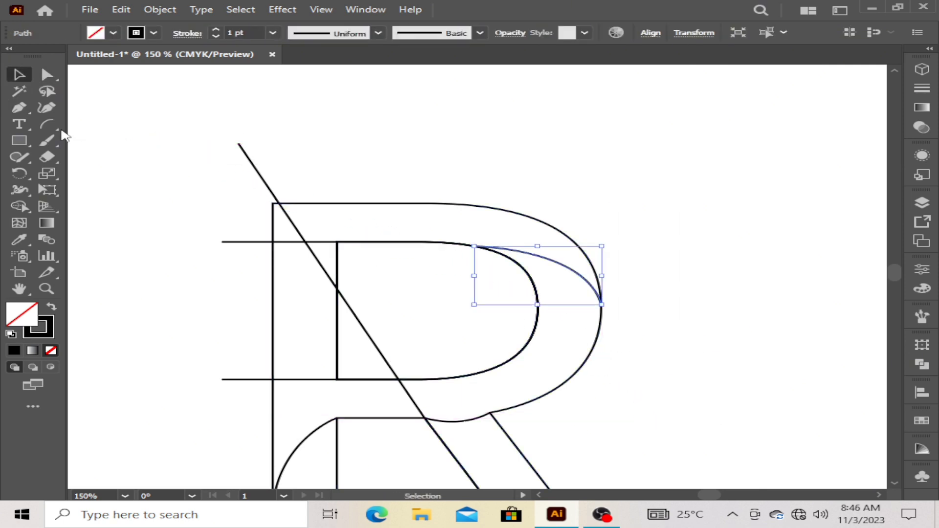
click(48, 109)
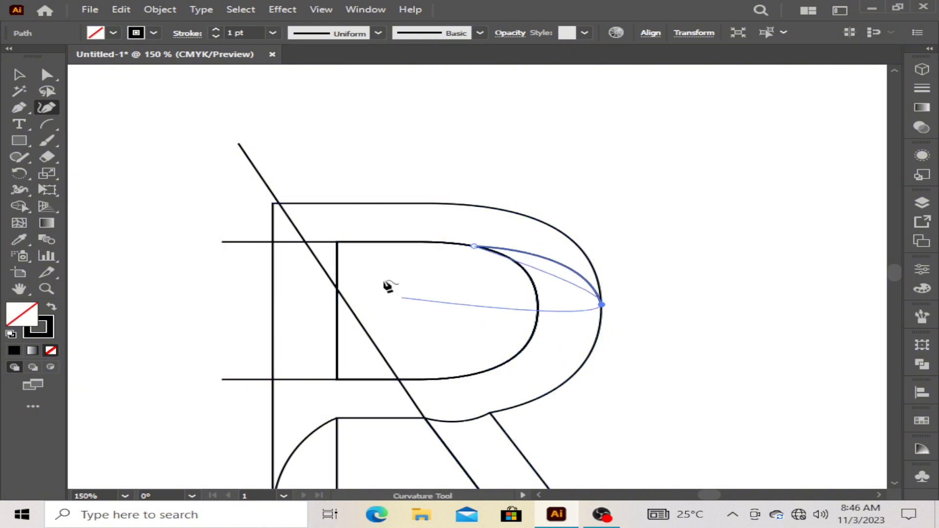
key(v)
click(113, 95)
Raise the middle point of the small curve under the bowl to flatten it
click(455, 419)
click(48, 108)
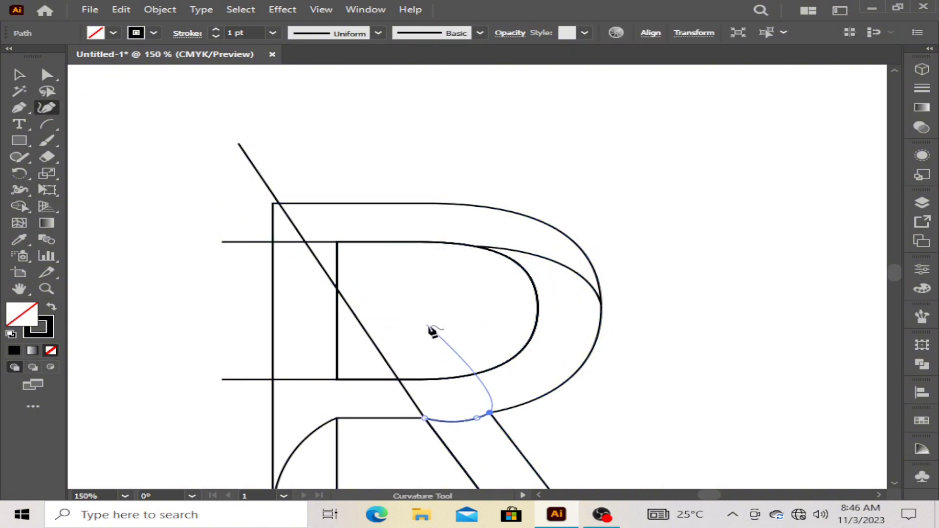
key(ctrl+plus)
key(ctrl+plus)
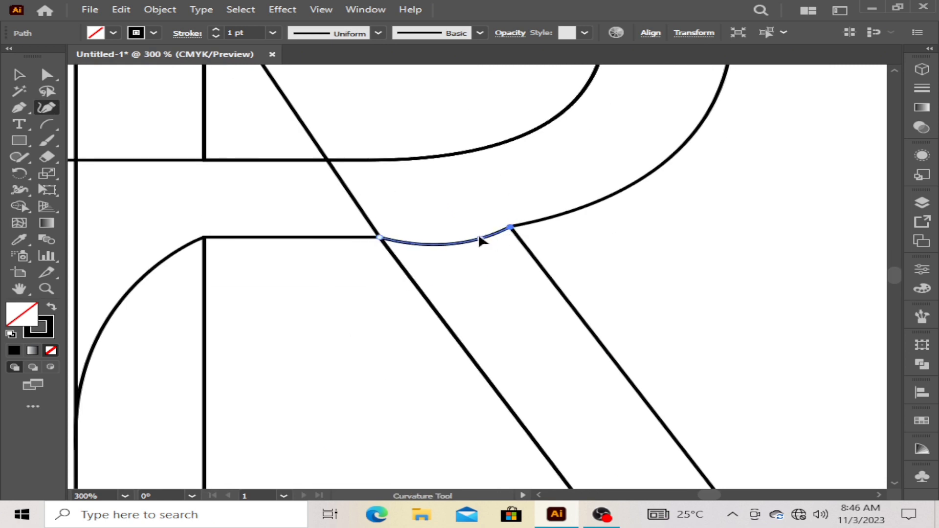
drag(440, 250, 440, 244)
click(20, 74)
click(618, 203)
mouse_move(619, 204)
mouse_down()
mouse_move(548, 401)
mouse_move(576, 421)
mouse_move(593, 293)
mouse_up()
key(ctrl+1)
Remove stray line ends, merge the top and bowl bands, and delete the counter and stem strips
key(ctrl+a)
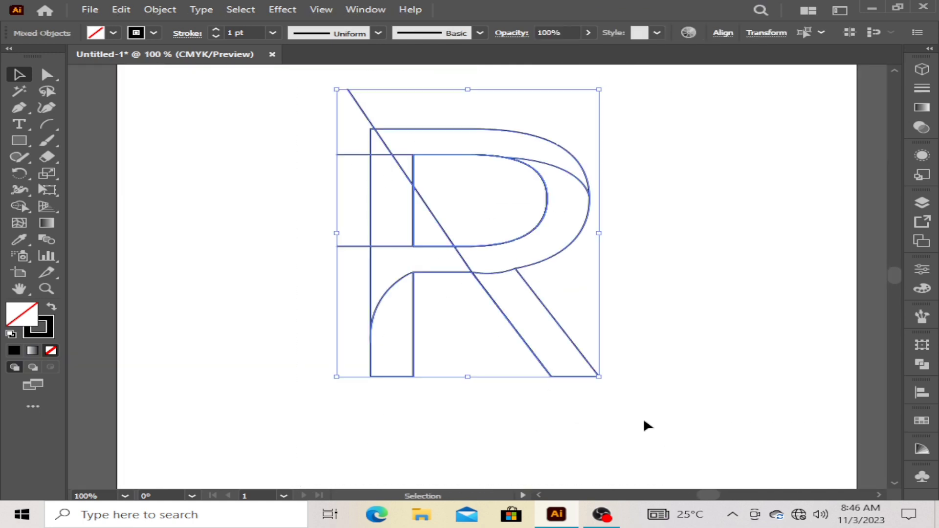
click(30, 205)
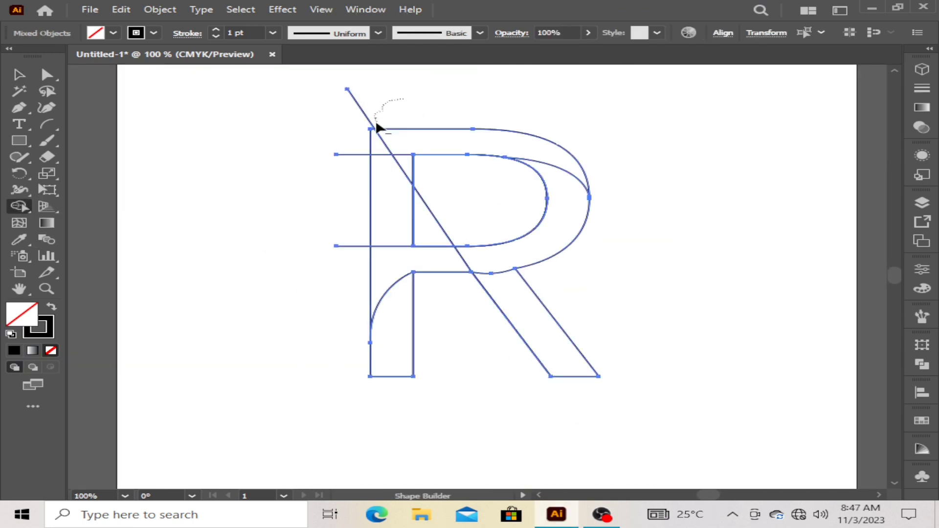
drag(343, 259, 337, 254)
drag(400, 137, 376, 141)
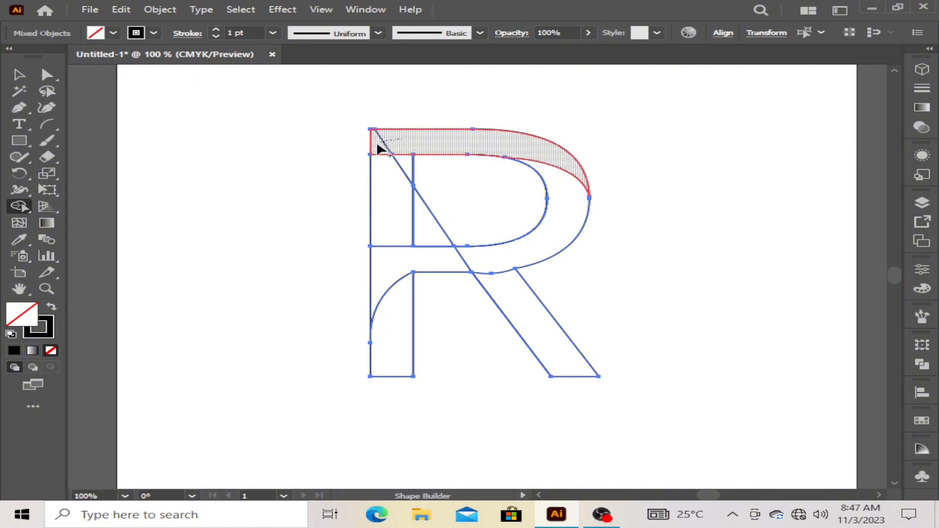
mouse_move(548, 235)
mouse_down()
mouse_move(449, 256)
mouse_move(498, 265)
mouse_up()
alt+click(457, 221)
alt+click(400, 182)
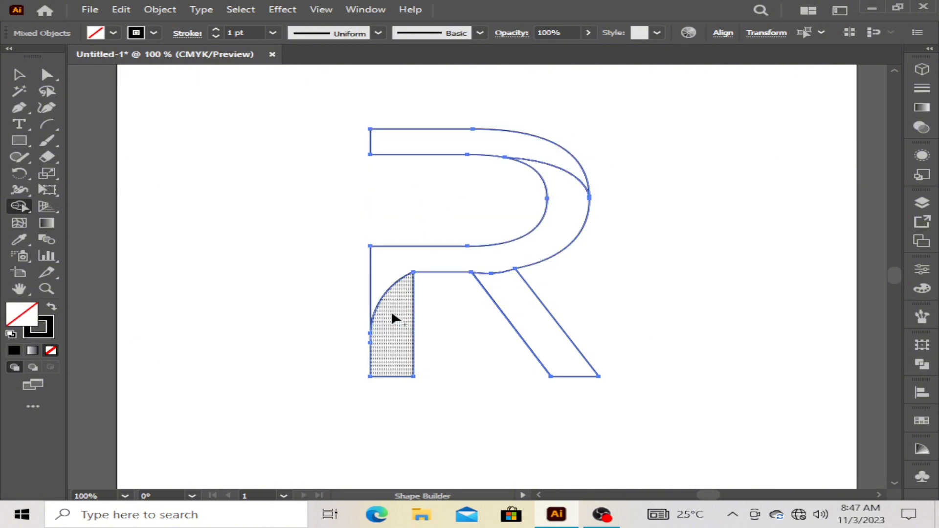
key(v)
click(137, 159)
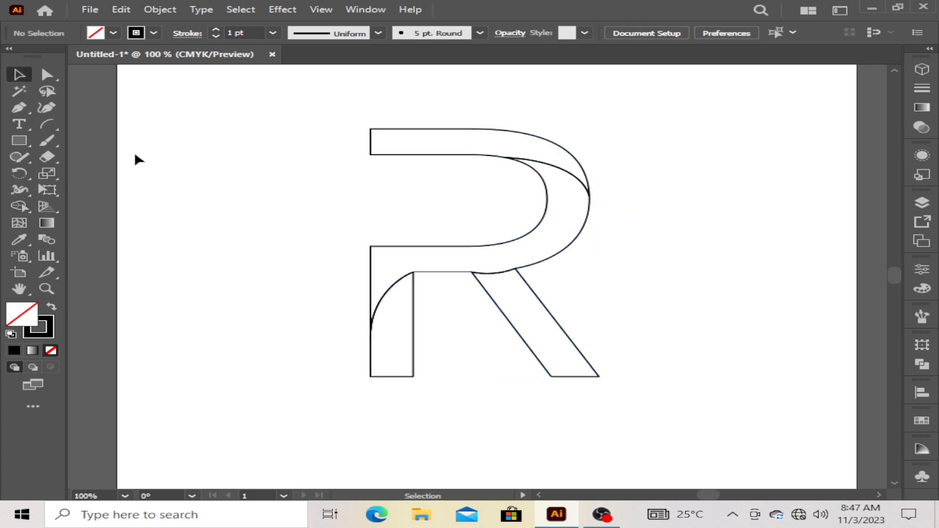
Move the R's top-left corner 13.72 pt to the right
click(47, 75)
drag(352, 118, 387, 154)
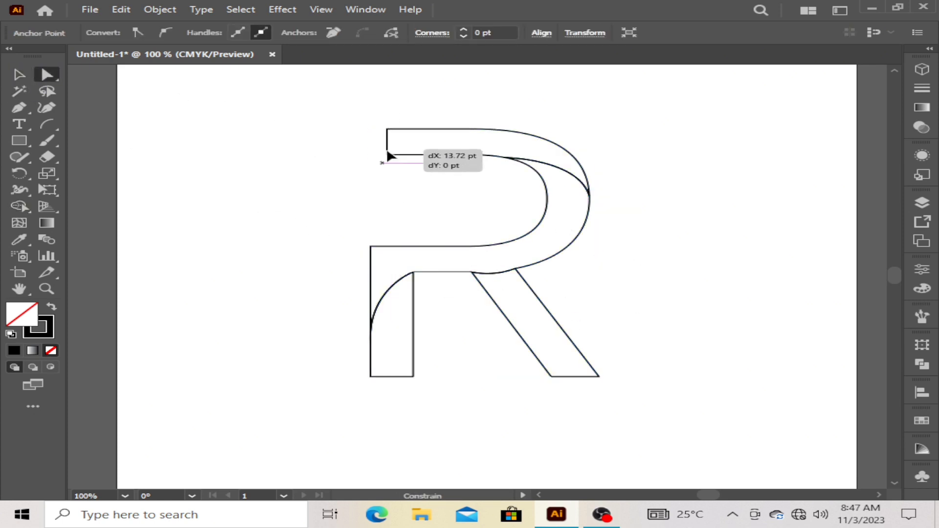
key(v)
click(497, 392)
drag(497, 391, 467, 377)
Fill the top arm with the orange-yellow gradient and the bowl with blue
click(412, 166)
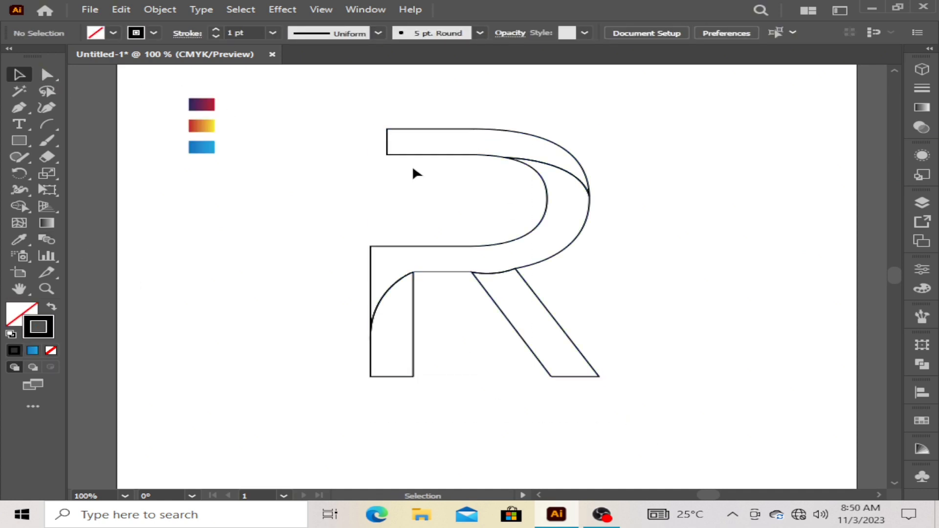
click(19, 240)
click(201, 126)
click(19, 74)
click(471, 270)
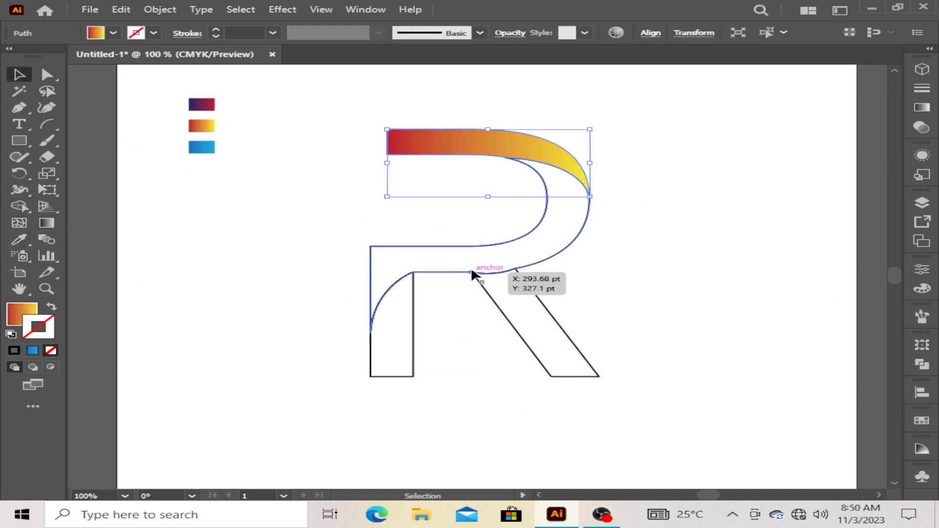
click(19, 240)
click(202, 147)
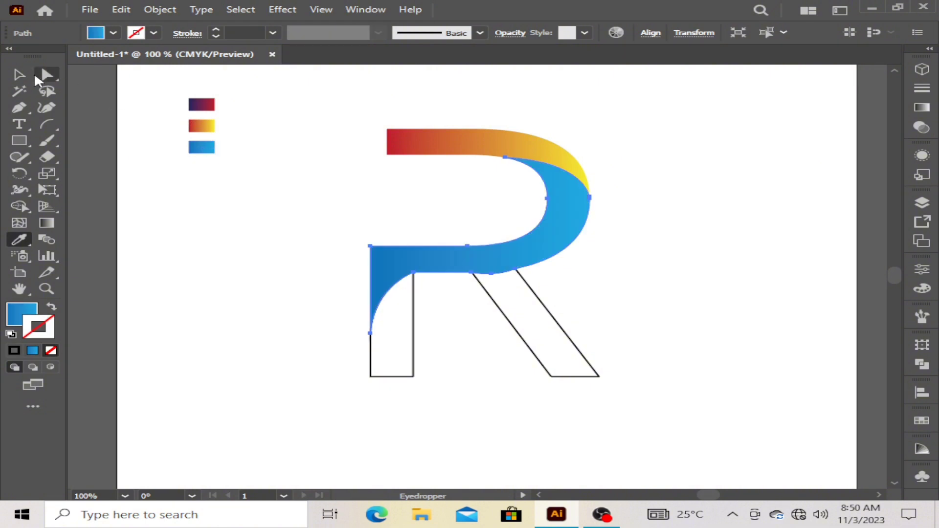
Fill the left stem and diagonal leg with the purple-red gradient
click(20, 74)
click(414, 367)
click(19, 240)
click(202, 104)
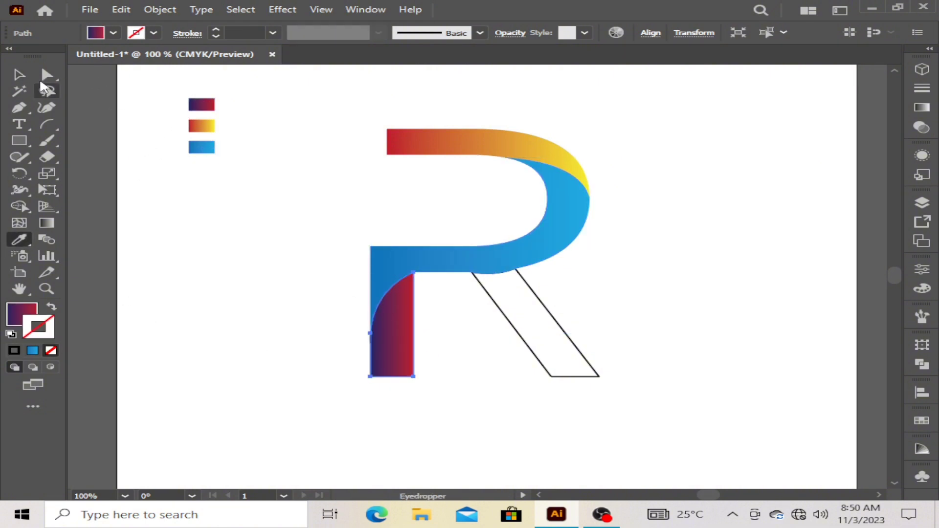
click(19, 74)
click(497, 323)
click(20, 240)
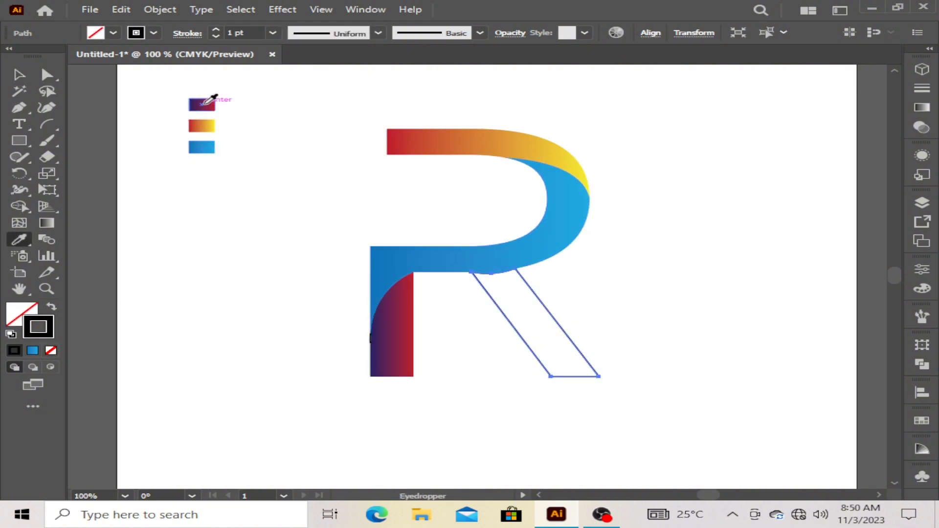
click(202, 104)
Check the top arm's gradient with the Gradient tool, then select every R piece
click(20, 74)
click(475, 229)
click(464, 142)
click(47, 223)
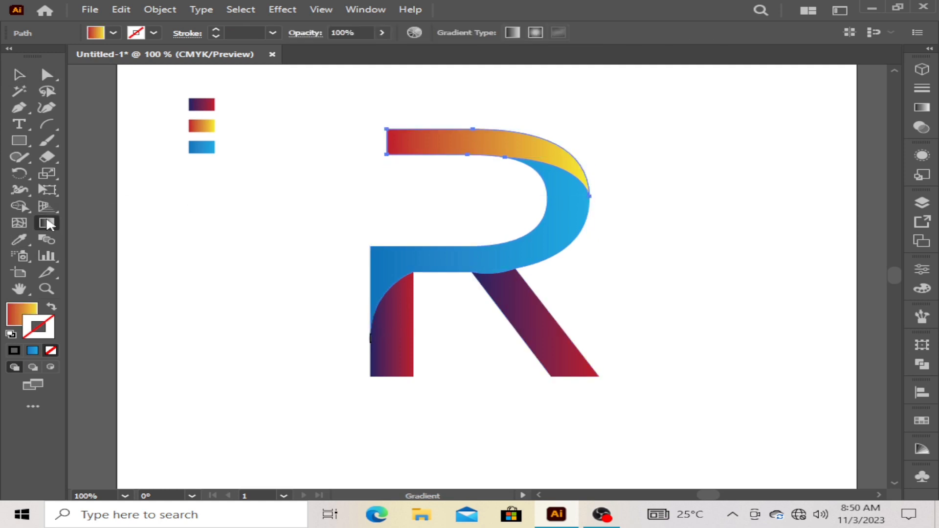
click(20, 74)
drag(340, 107, 635, 406)
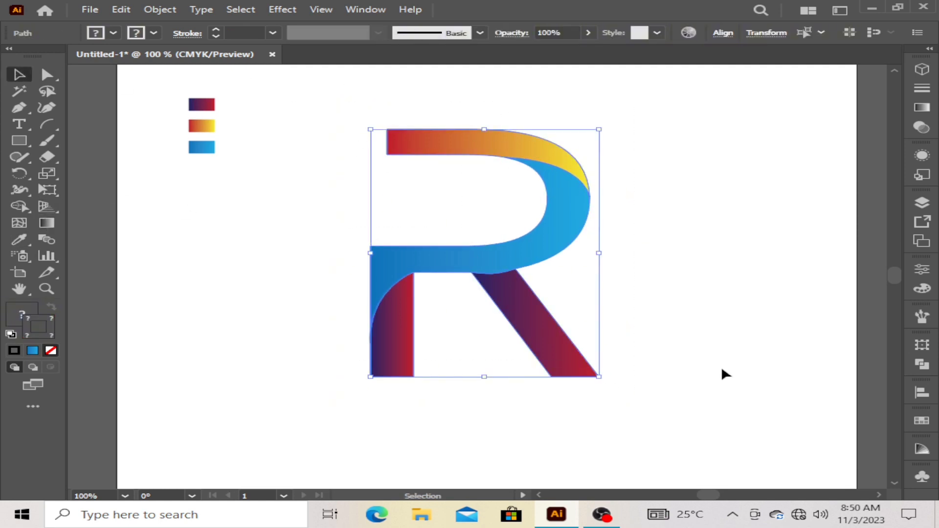
Give the R's top arm the orange-yellow gradient, running yellow on the left to red on the right
click(922, 107)
click(201, 105)
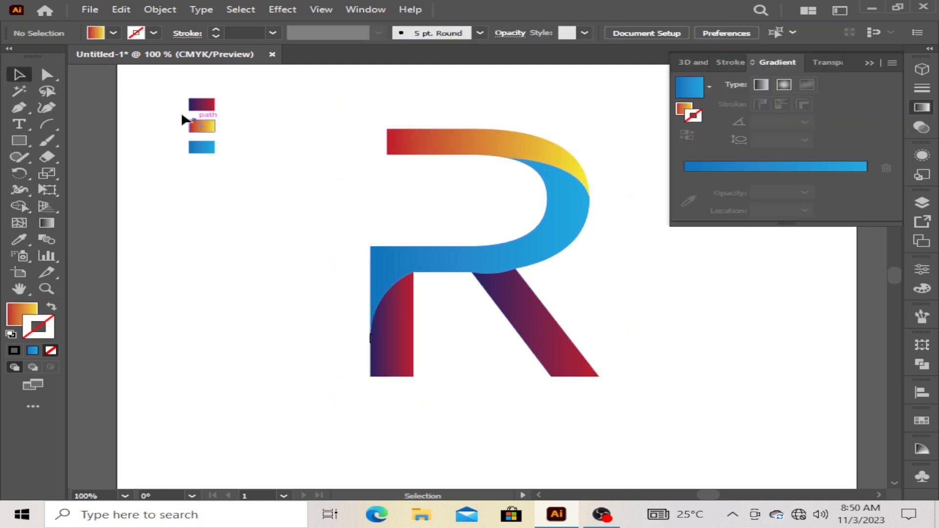
click(682, 110)
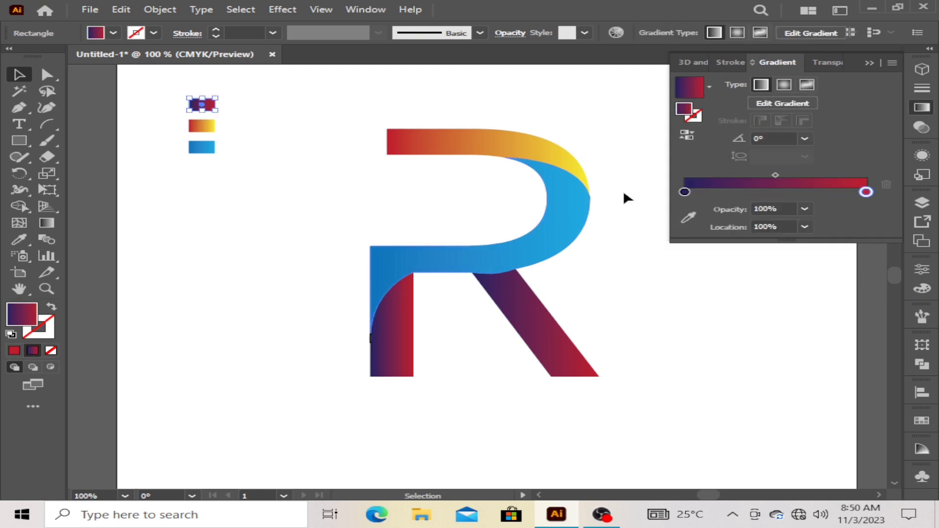
click(210, 126)
click(431, 142)
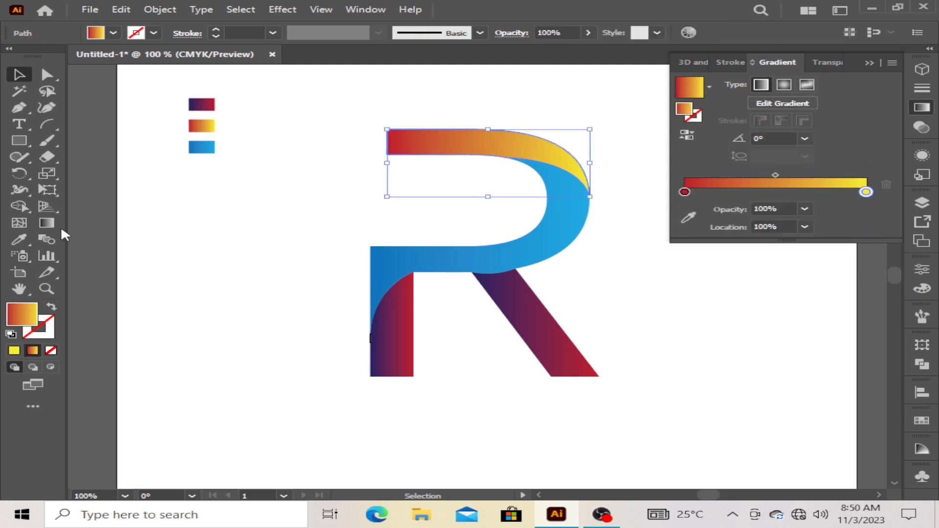
click(47, 223)
drag(401, 134, 620, 189)
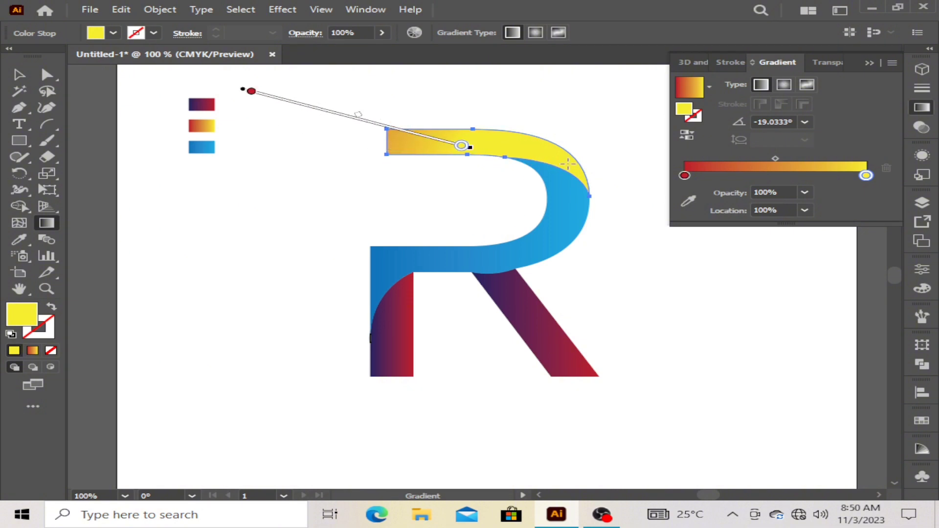
drag(567, 166, 362, 135)
Redirect the blue gradient across the bowl, running right to left along the crossbar
click(20, 74)
click(313, 162)
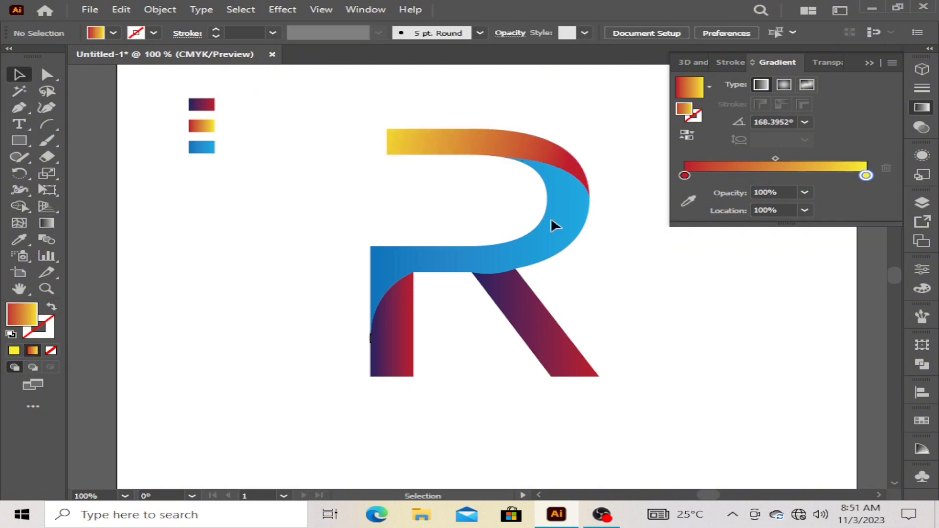
click(562, 245)
click(211, 146)
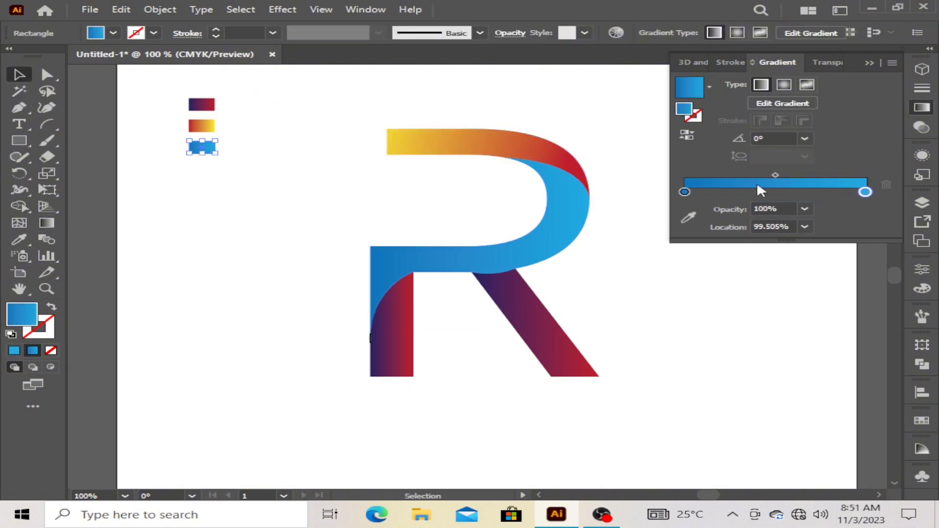
key(ctrl+z)
click(47, 223)
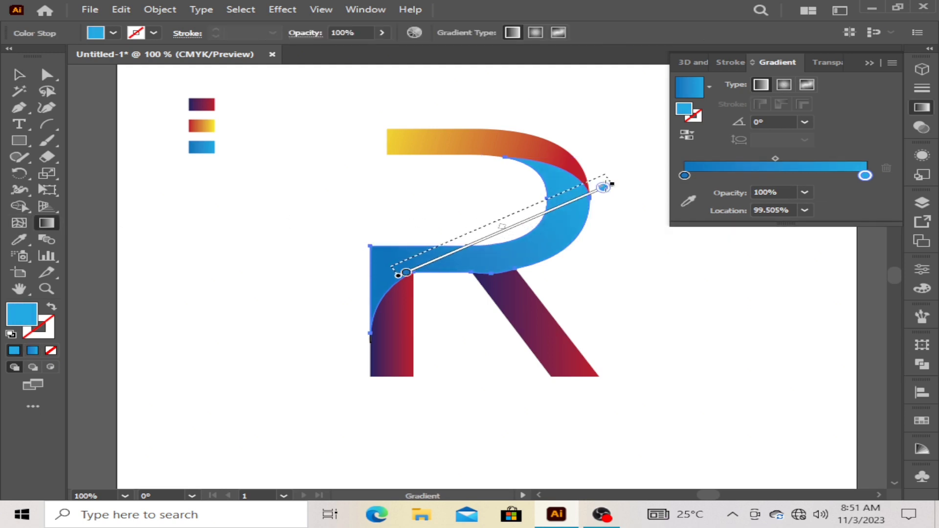
drag(398, 272, 603, 184)
mouse_move(565, 231)
mouse_down()
mouse_move(575, 183)
mouse_move(535, 164)
mouse_up()
drag(535, 258, 348, 233)
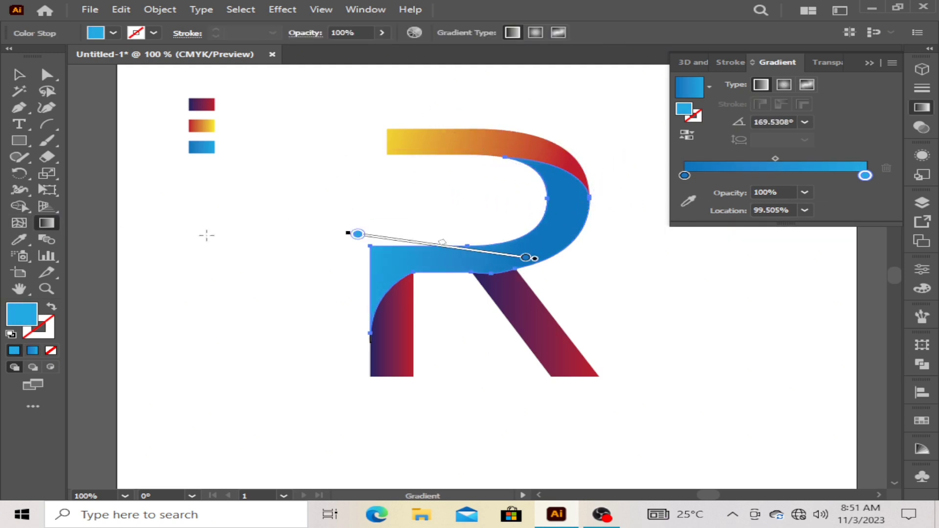
Angle and stretch the left stem's gradient downward so it turns deep navy
click(22, 77)
click(391, 323)
click(46, 224)
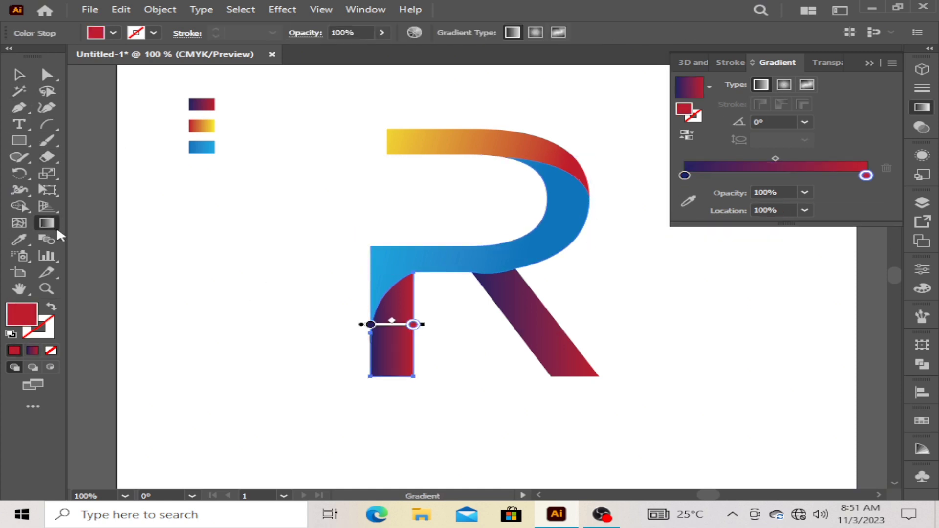
drag(386, 323, 577, 376)
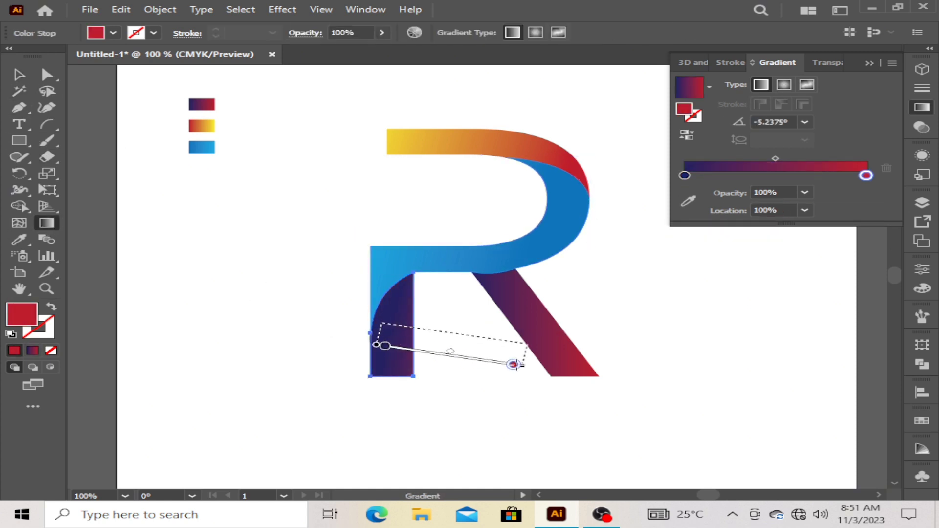
drag(443, 357, 632, 478)
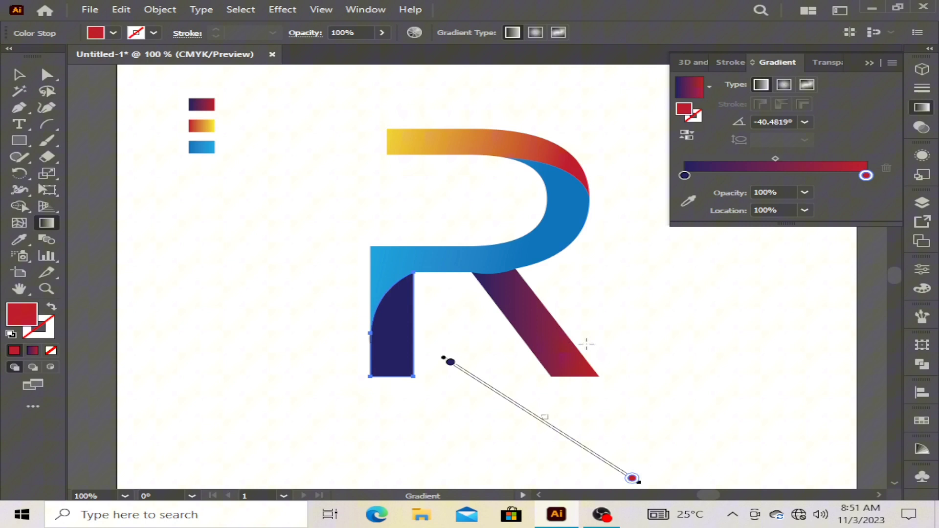
Redraw the diagonal leg's gradient to fade from red at the top to navy
click(18, 75)
click(533, 323)
click(53, 217)
drag(488, 292, 657, 402)
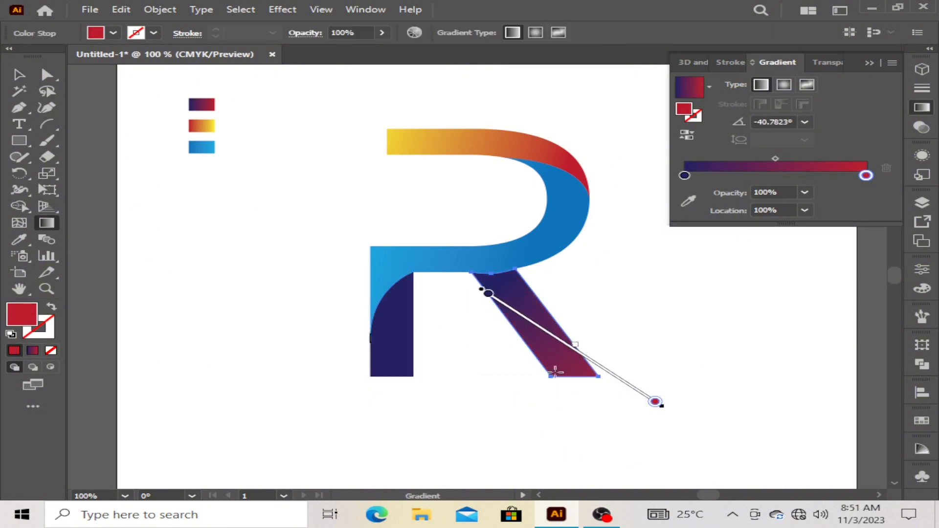
mouse_move(546, 341)
mouse_down()
mouse_move(539, 258)
mouse_move(600, 210)
mouse_move(590, 193)
mouse_up()
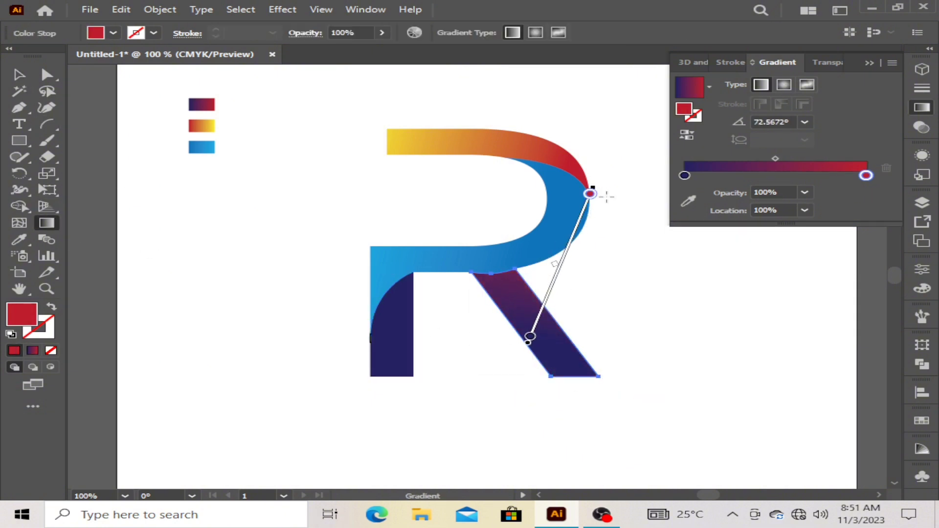
click(19, 75)
Marquee-select and delete the three gradient sample rectangles at top-left
drag(154, 108, 265, 161)
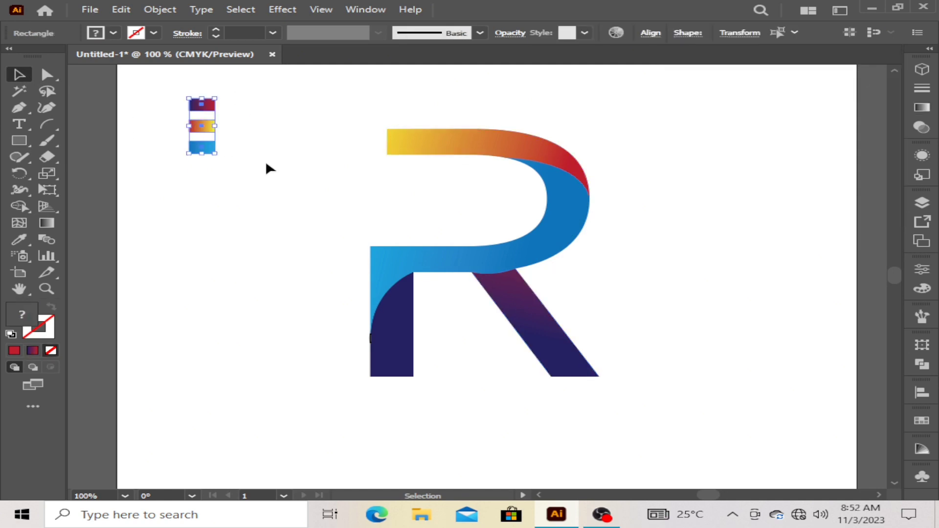
key(Delete)
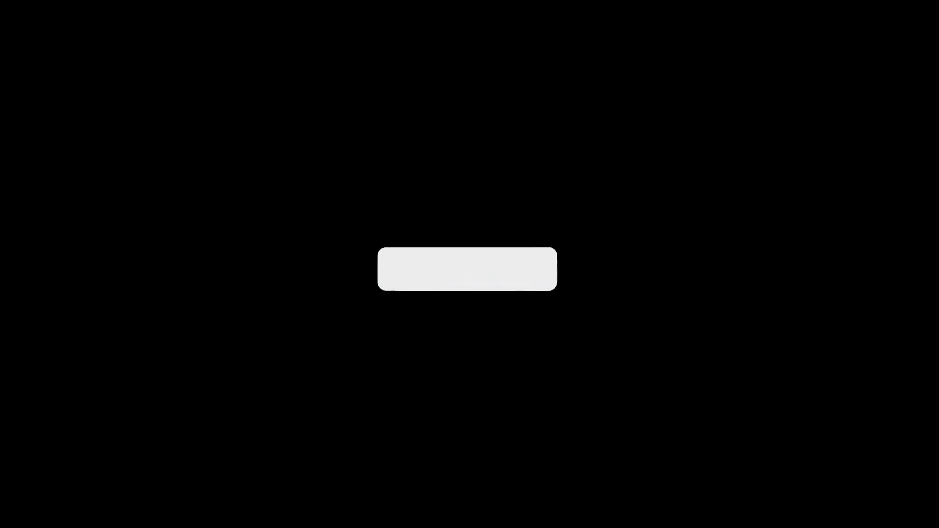